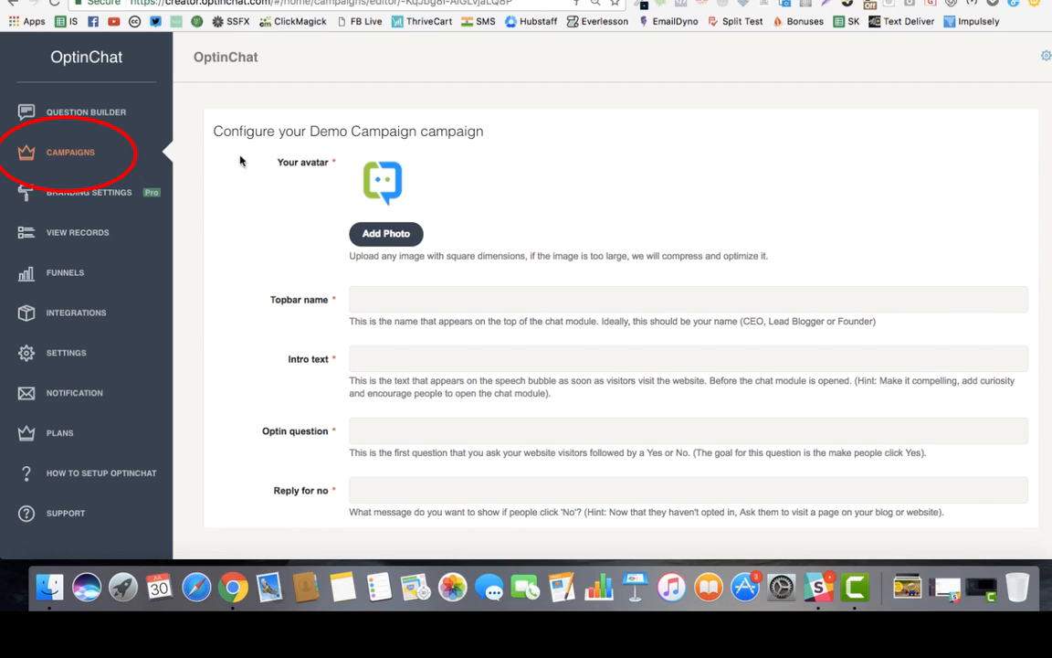
Scroll down through the Demo Campaign's configuration form to its empty avatar, name and question fields.
{"action": "scroll", "coordinate": [399, 235], "scroll_direction": "down", "scroll_amount": 2}
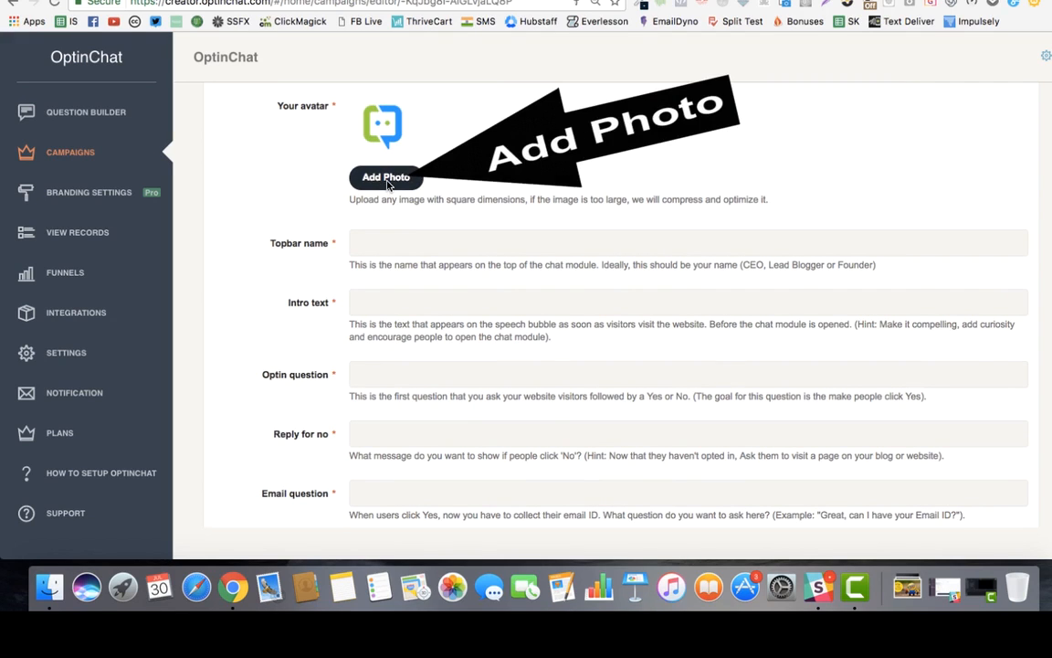
Upload the round mascot image from the Graphics folder as the campaign avatar.
{"action": "left_click", "coordinate": [358, 174]}
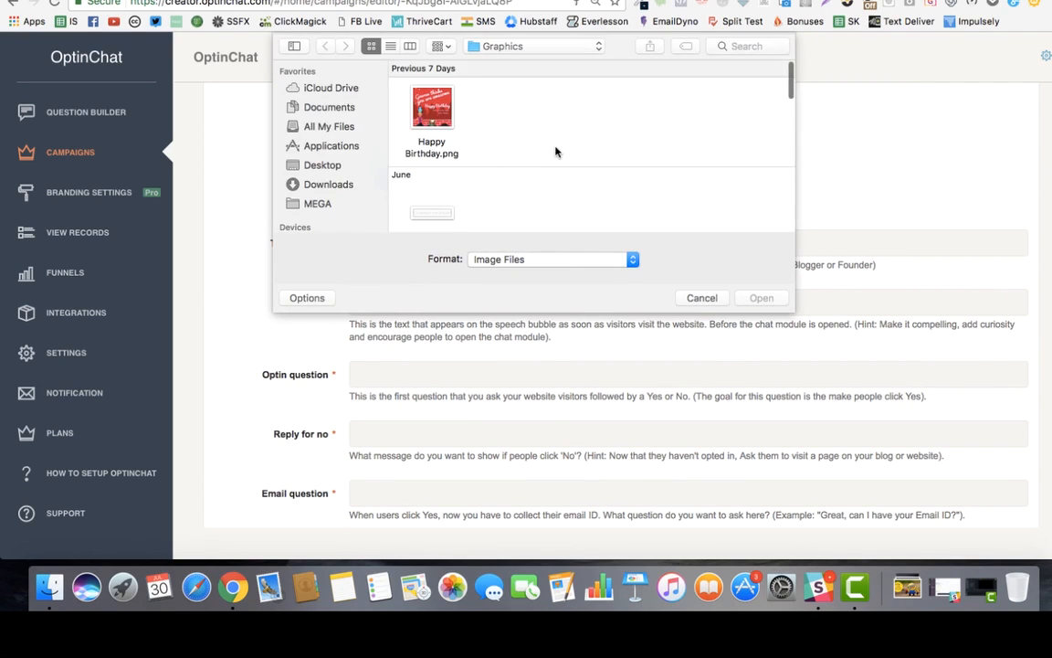
{"action": "scroll", "coordinate": [594, 165], "scroll_direction": "down", "scroll_amount": 5}
{"action": "scroll", "coordinate": [677, 183], "scroll_direction": "right", "scroll_amount": 10}
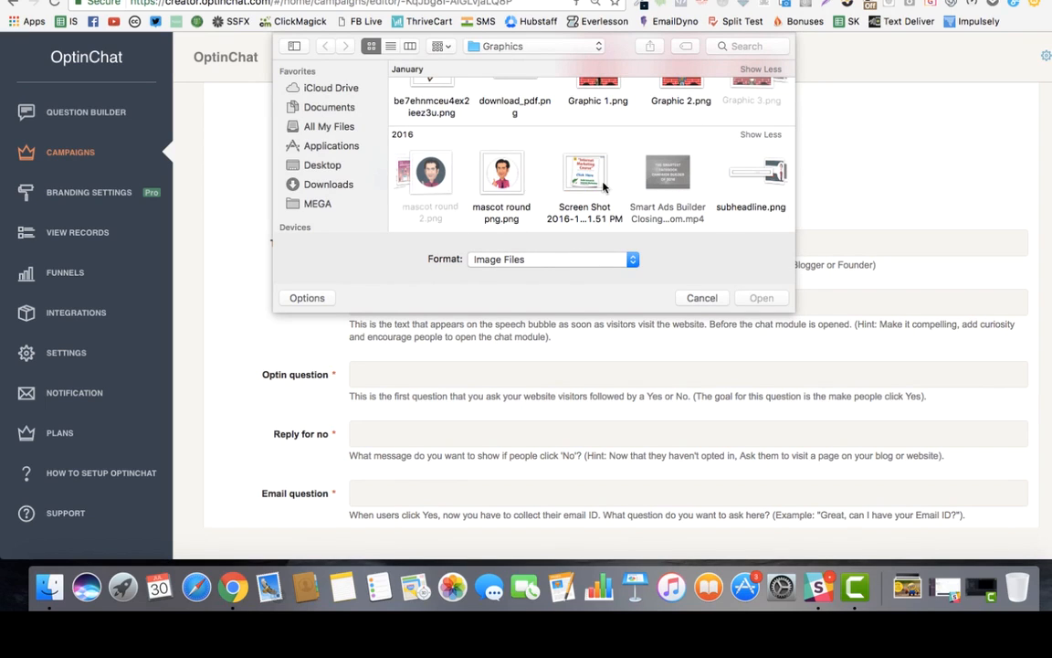
{"action": "double_click", "coordinate": [436, 171]}
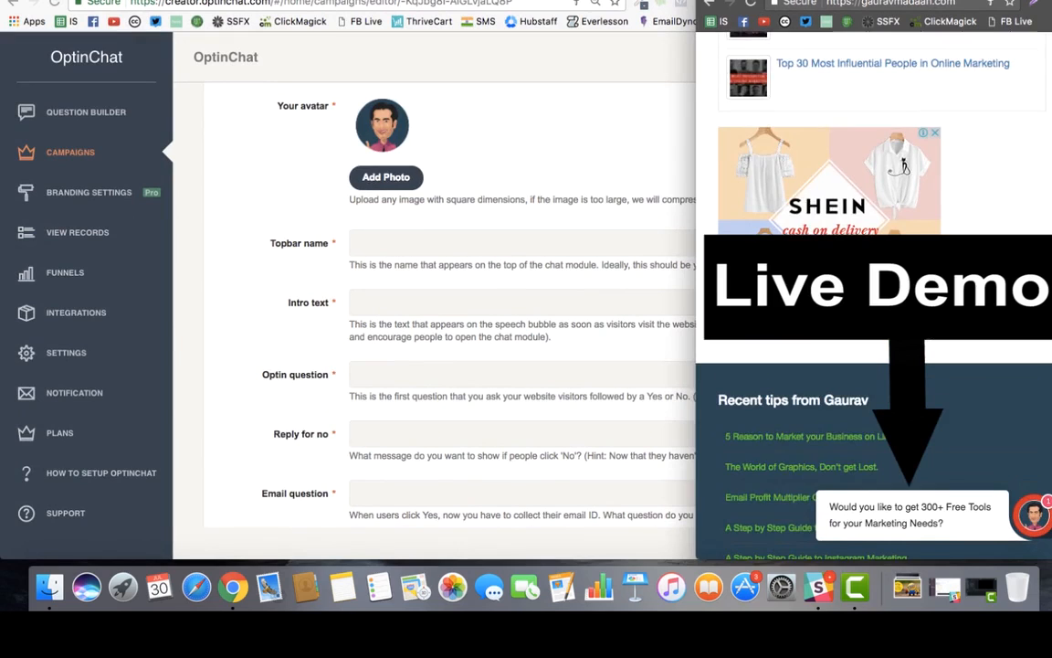
Open the live demo chat panel and check the name shown in its header.
{"action": "scroll", "coordinate": [857, 374], "scroll_direction": "down", "scroll_amount": 3}
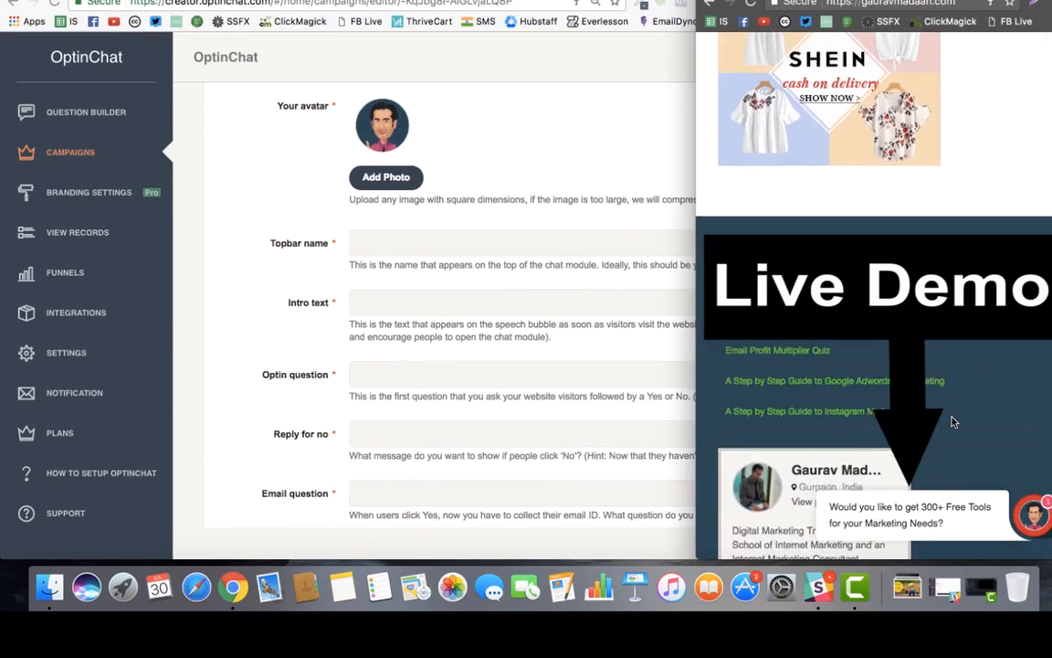
{"action": "scroll", "coordinate": [857, 374], "scroll_direction": "up", "scroll_amount": 5}
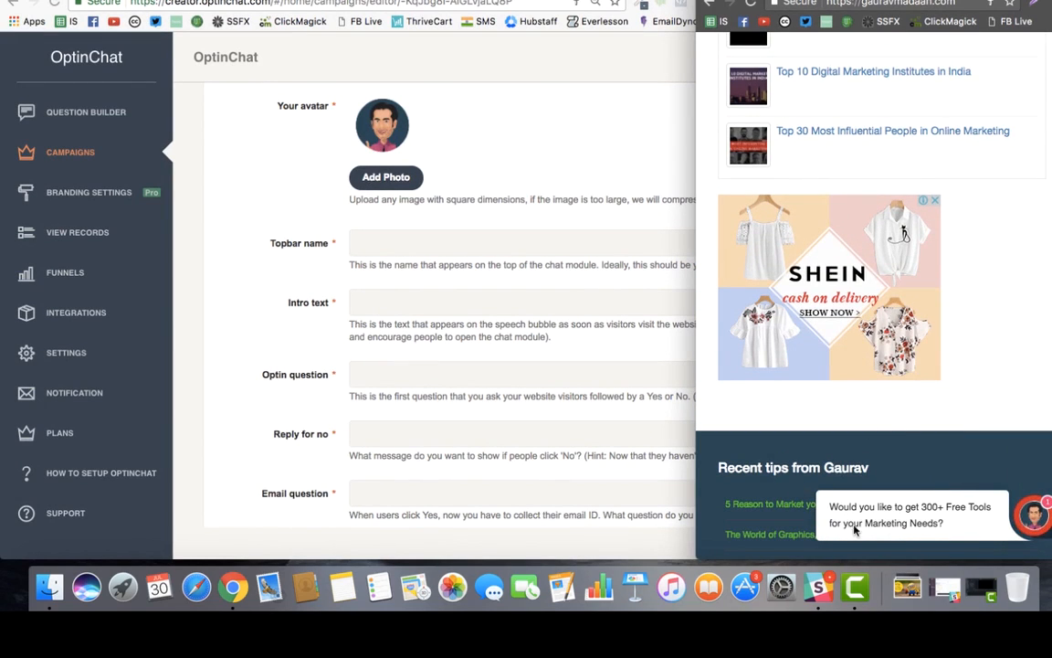
{"action": "left_click", "coordinate": [890, 520]}
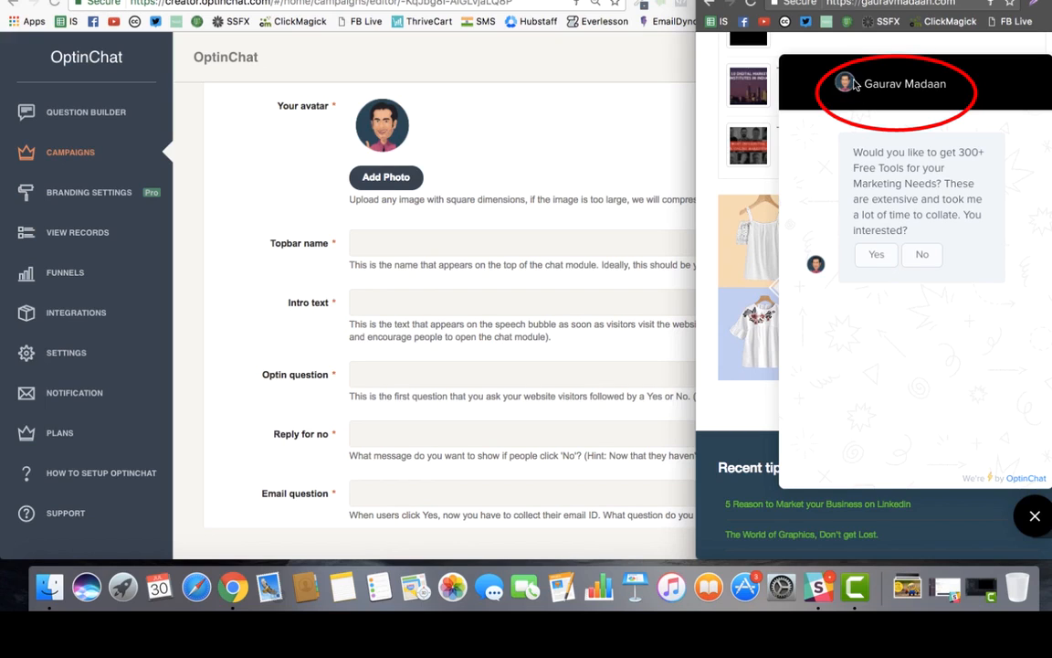
{"action": "left_click_drag", "start_coordinate": [861, 83], "coordinate": [952, 82]}
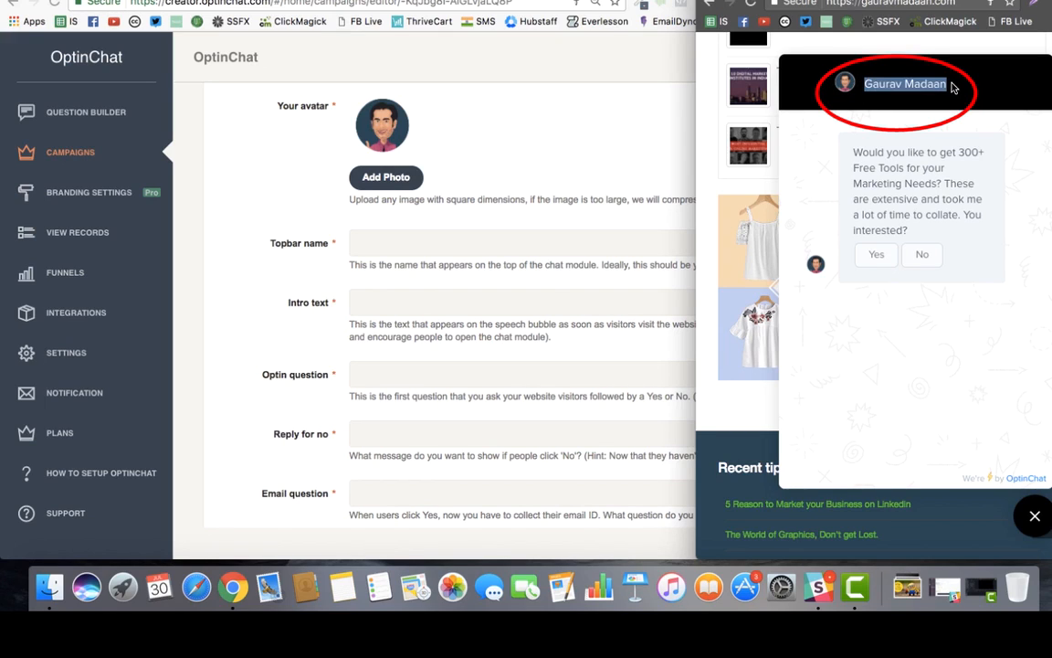
{"action": "left_click", "coordinate": [854, 87]}
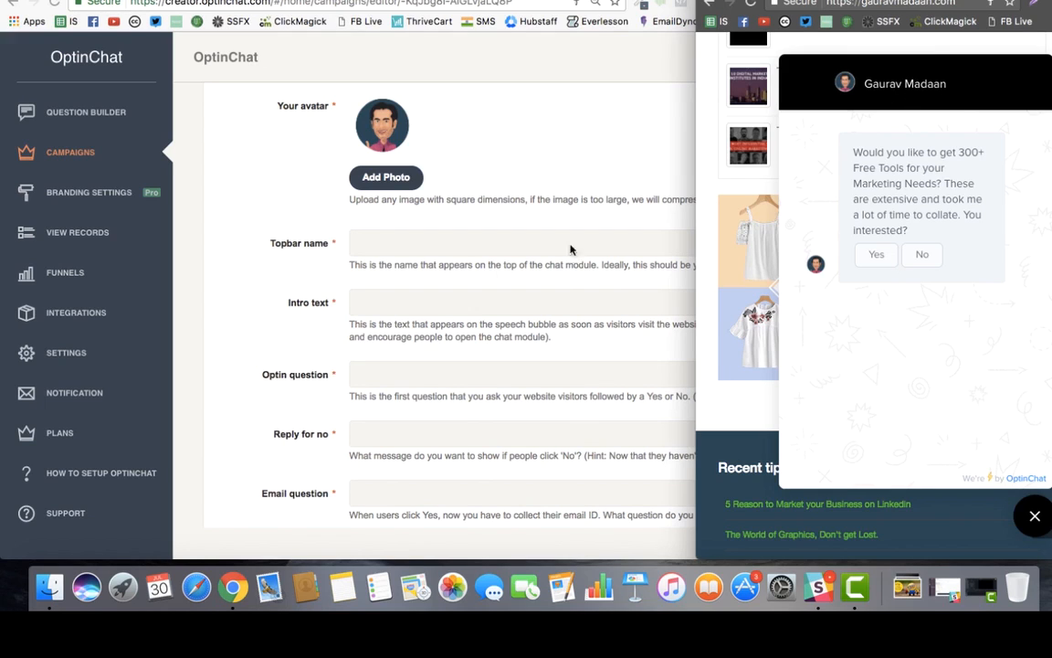
Enter the site owner's full name in the Topbar name field.
{"action": "left_click", "coordinate": [475, 245]}
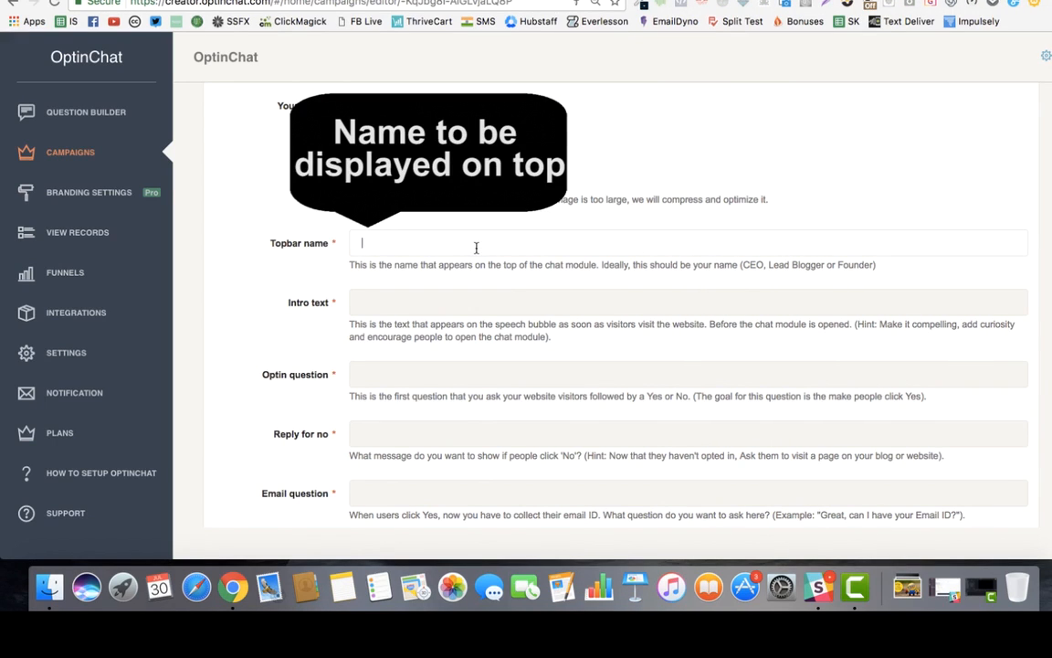
{"action": "key", "text": "Tab"}
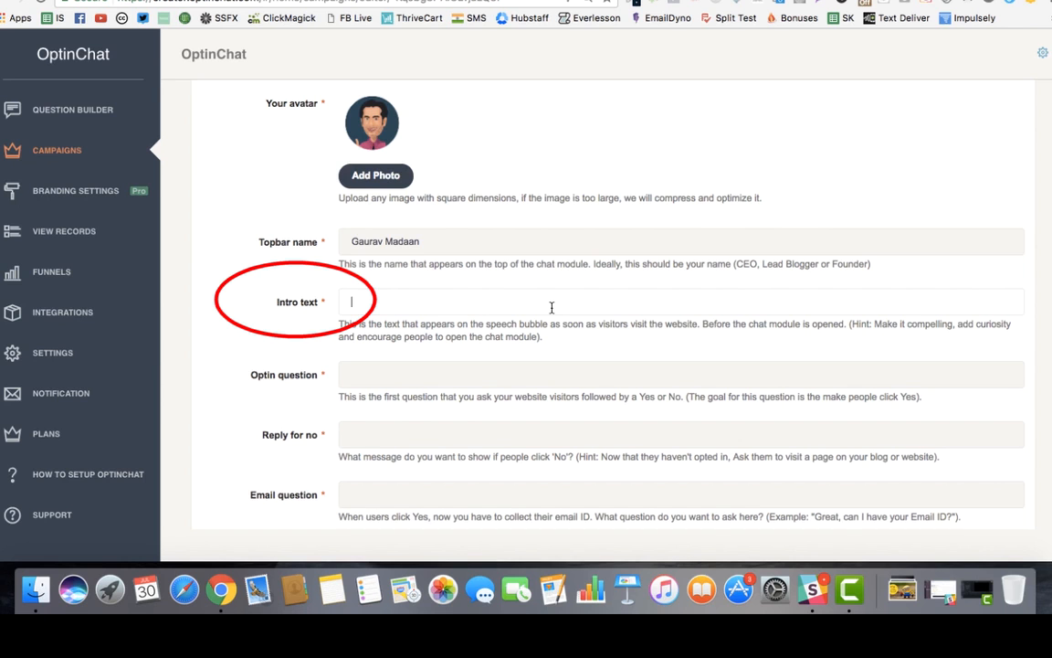
{"action": "key", "text": "ctrl+Up"}
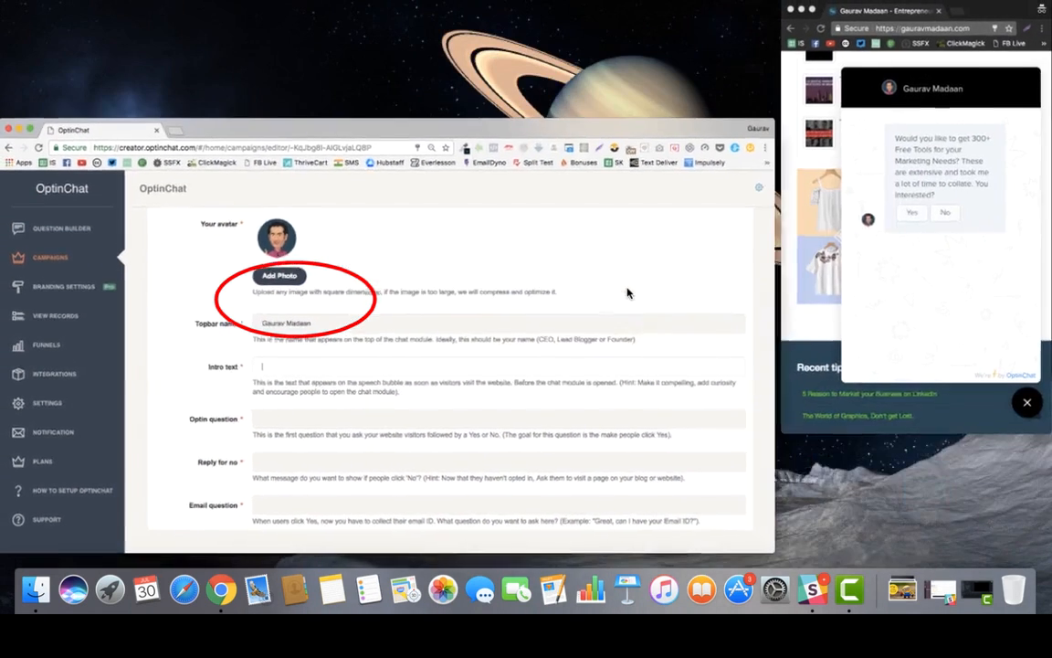
{"action": "left_click", "coordinate": [940, 298]}
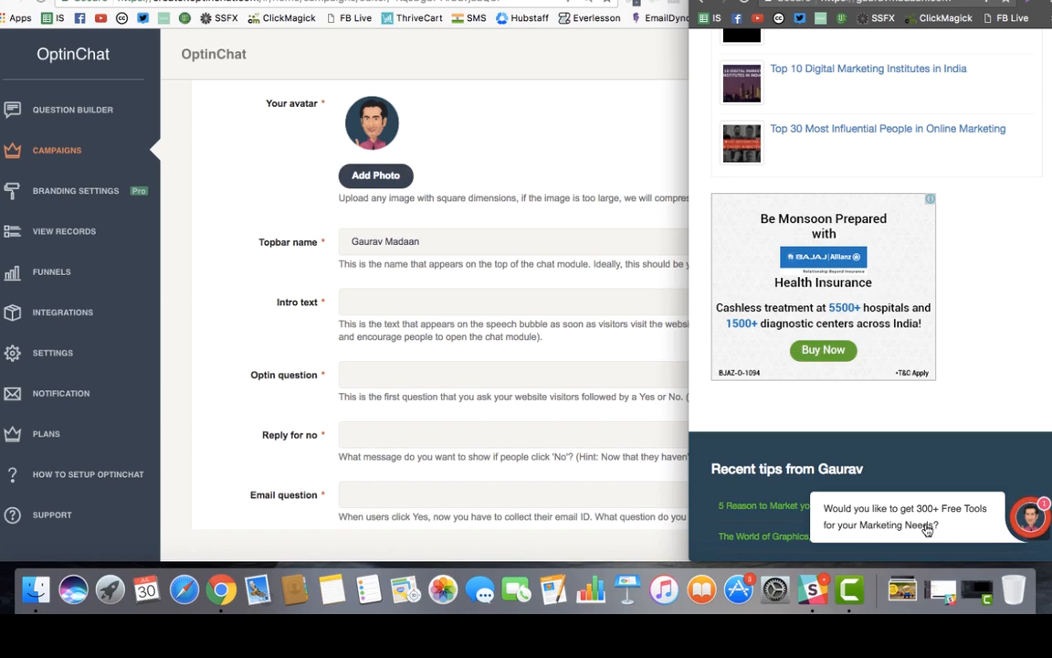
Type 'Would you like to get 300+ Free tools for your Marketing Needs?' as the intro text.
{"action": "left_click", "coordinate": [380, 306]}
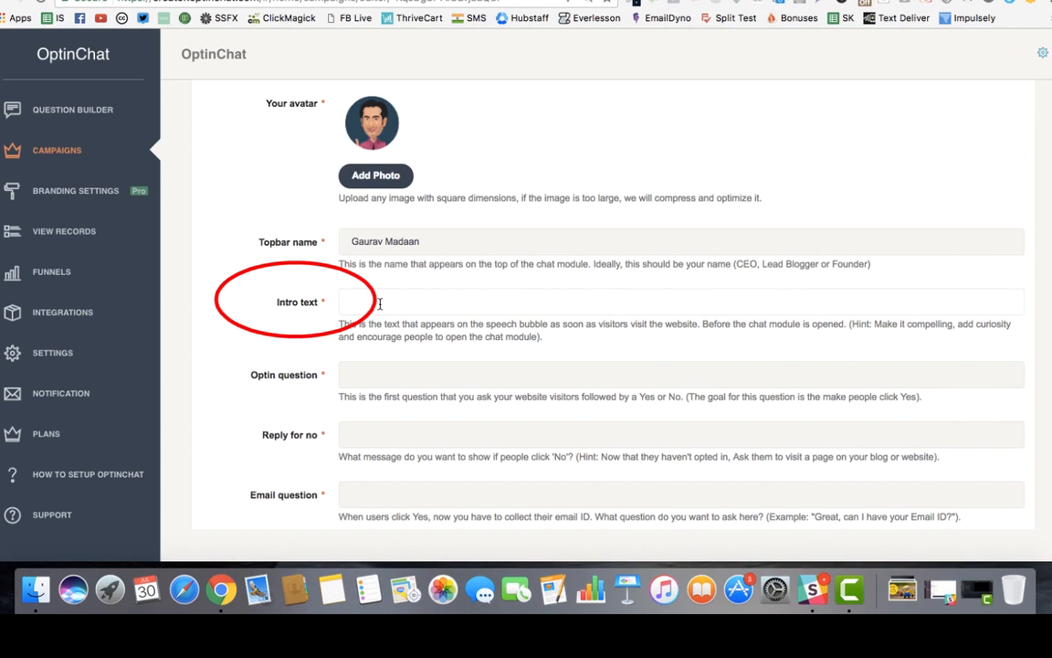
{"action": "type", "text": "Would you "}
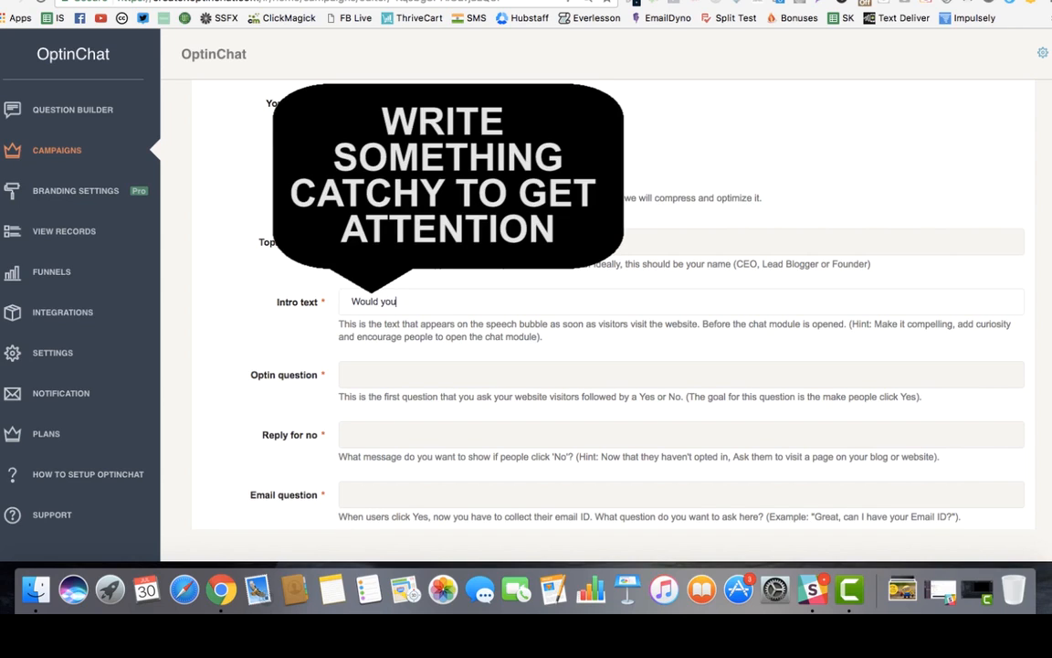
{"action": "type", "text": "like to get 300+ Free tools fo"}
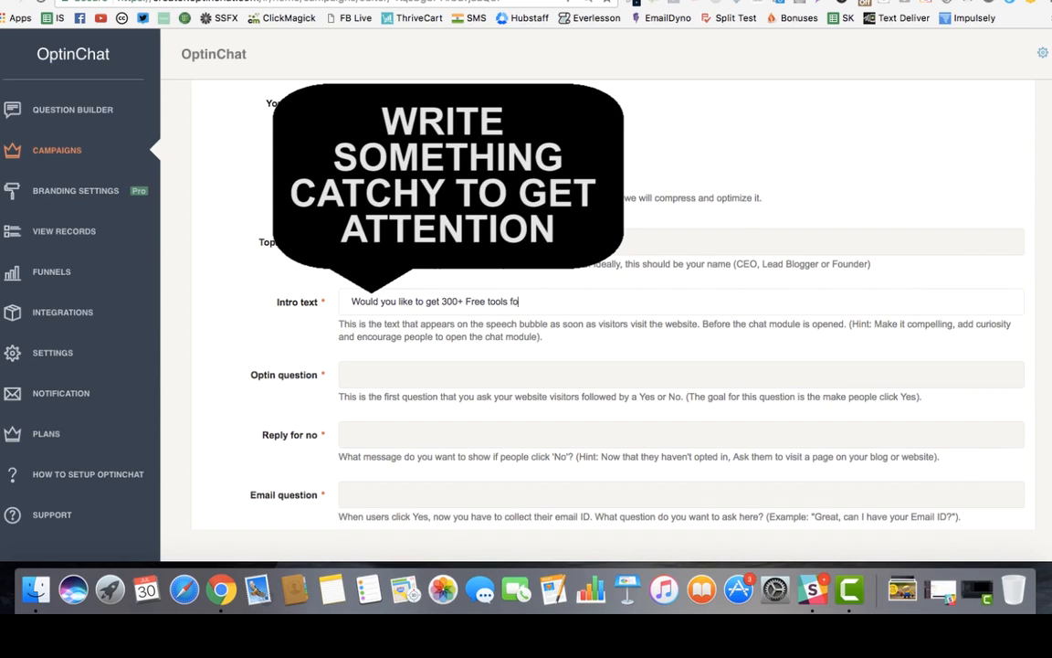
{"action": "type", "text": "your Marketing Needs?"}
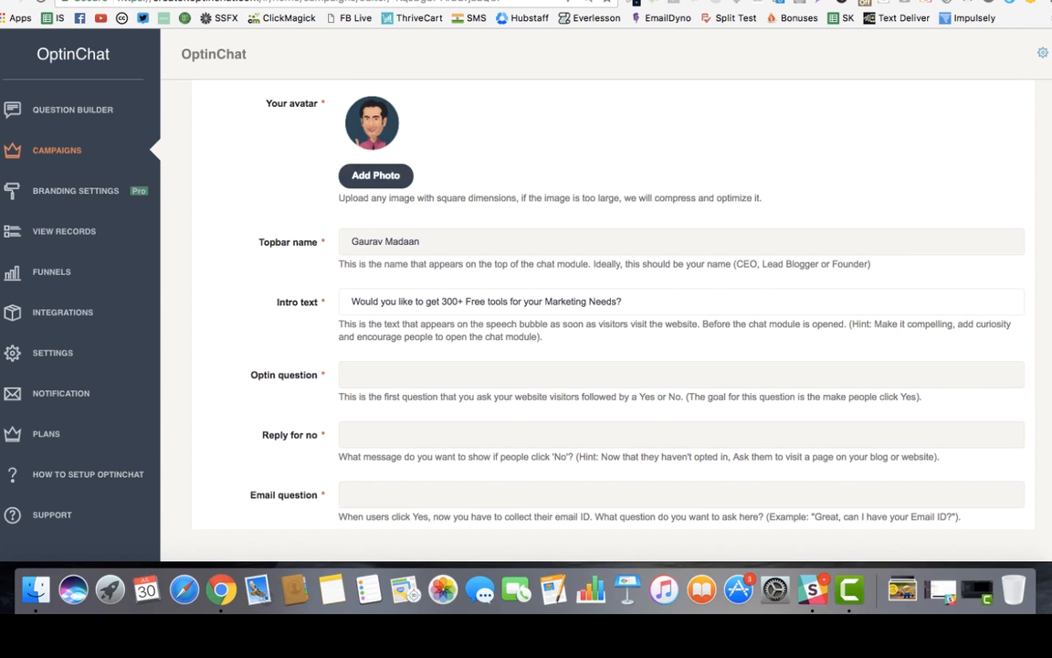
{"action": "scroll", "coordinate": [395, 293], "scroll_direction": "down", "scroll_amount": 2}
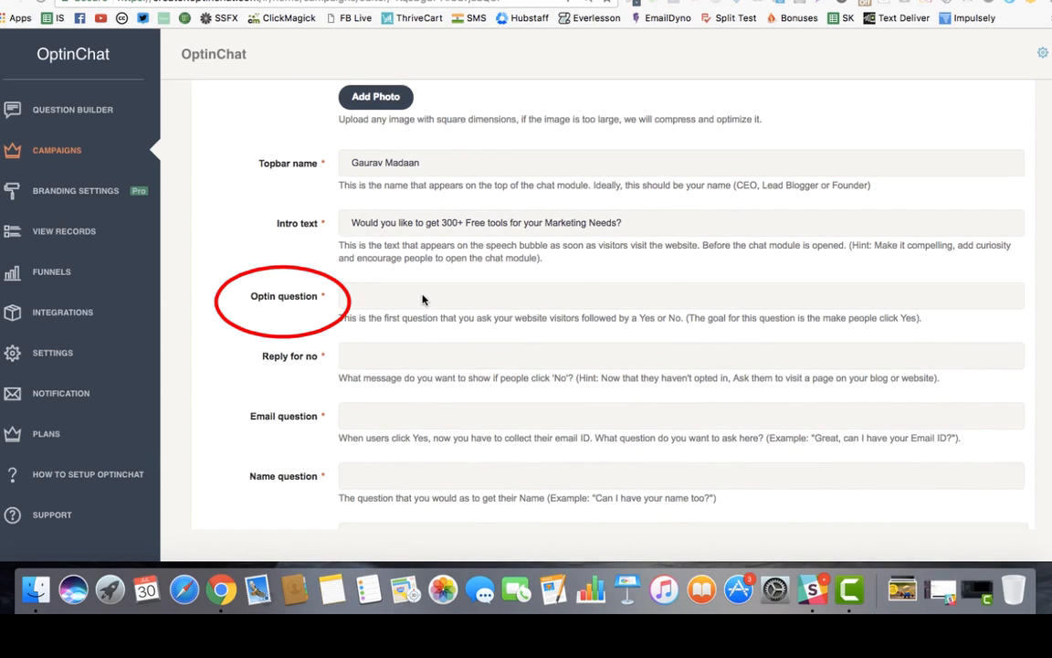
Copy the live demo's 300+ Free Tools Yes/No question and paste it into the Optin question.
{"action": "key", "text": "super+Tab"}
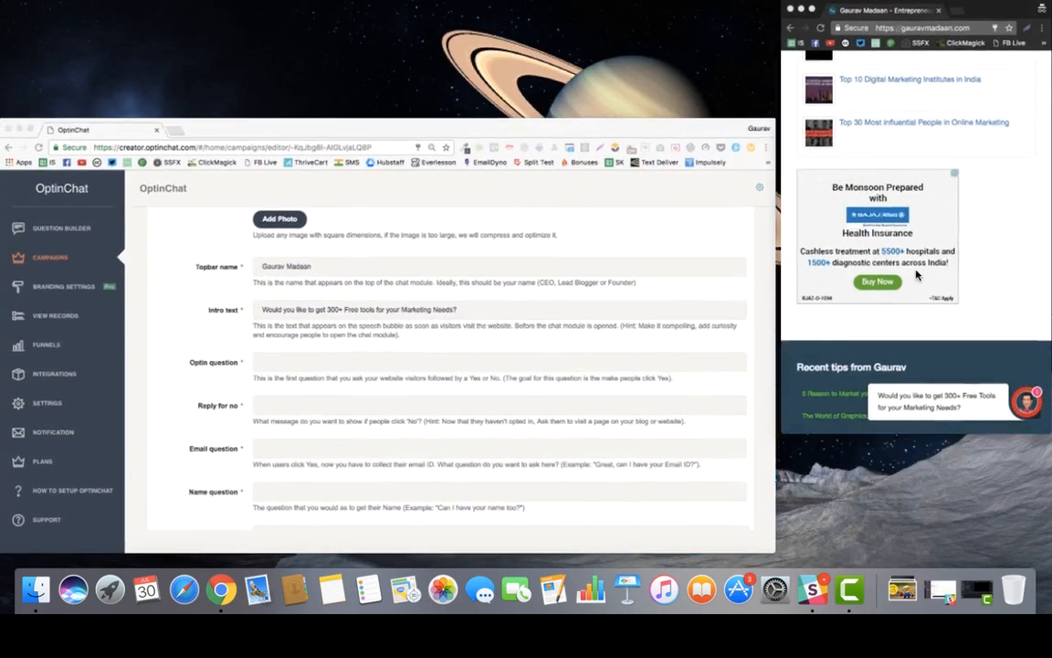
{"action": "left_click", "coordinate": [918, 275]}
{"action": "left_click", "coordinate": [1030, 517]}
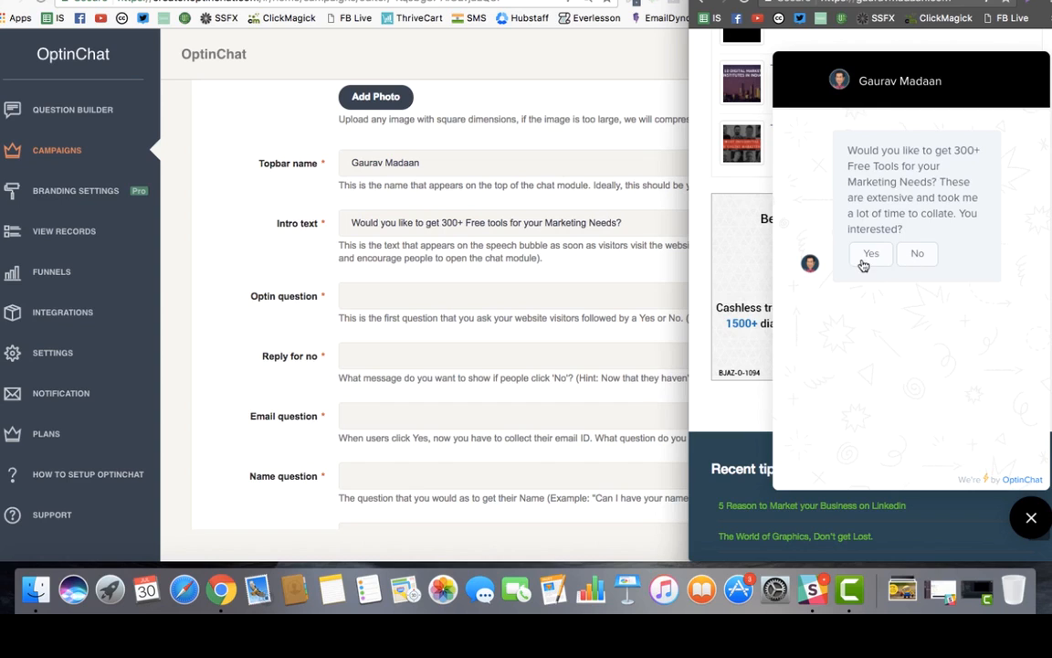
{"action": "left_click", "coordinate": [420, 294]}
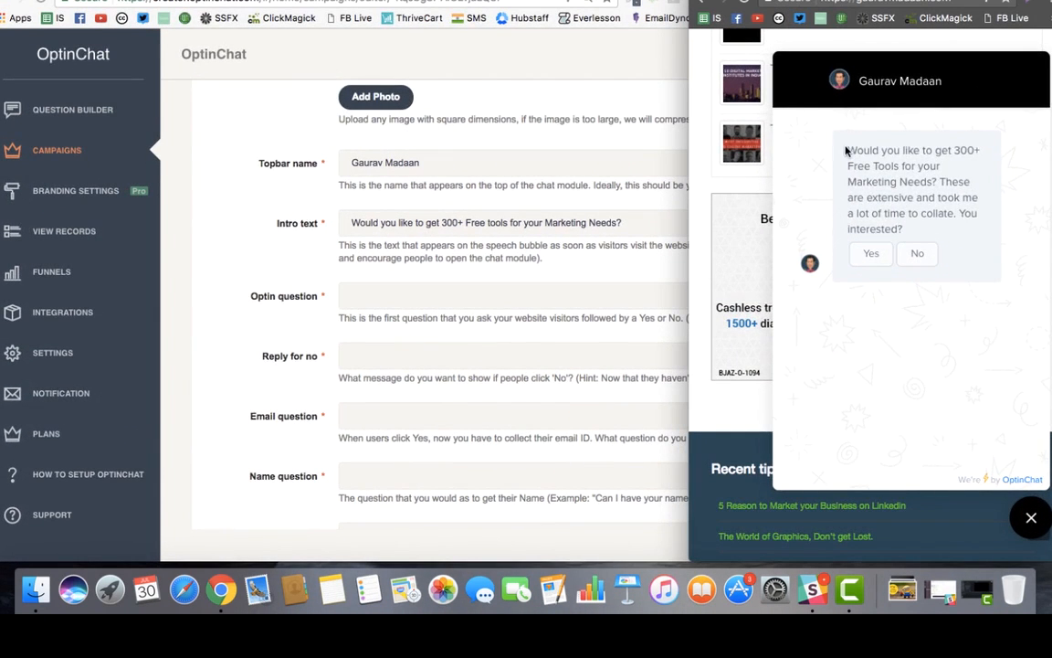
{"action": "left_click_drag", "start_coordinate": [848, 149], "coordinate": [909, 228]}
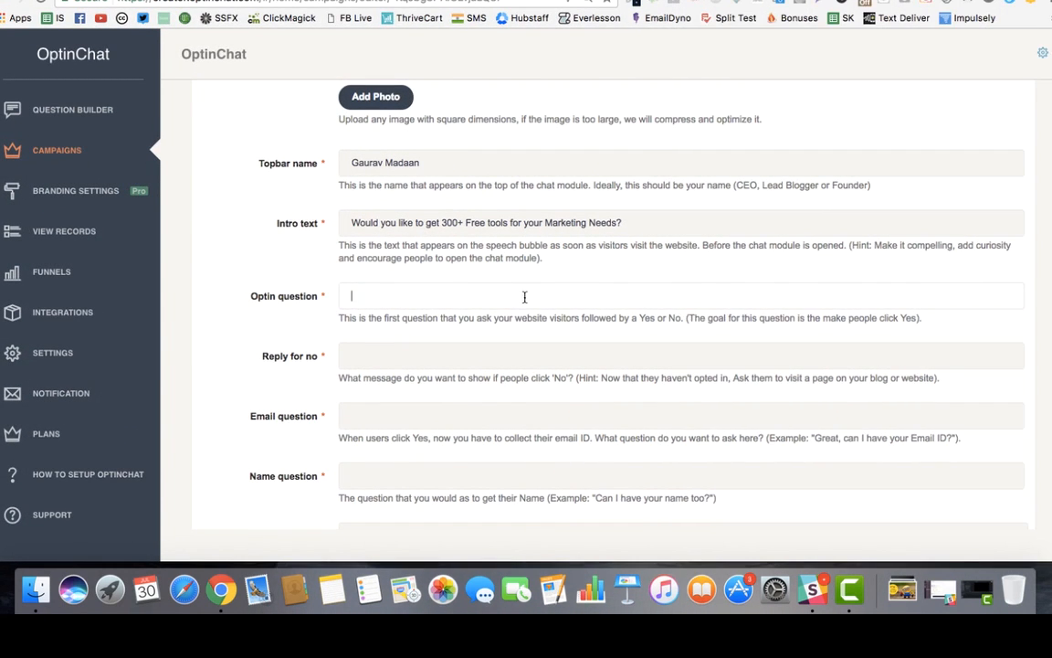
{"action": "type", "text": "Would you like to get 300+ Free Tools for your Marketing Needs? These are extensive and took me a lot of time to collate. You interested?"}
{"action": "left_click", "coordinate": [468, 347]}
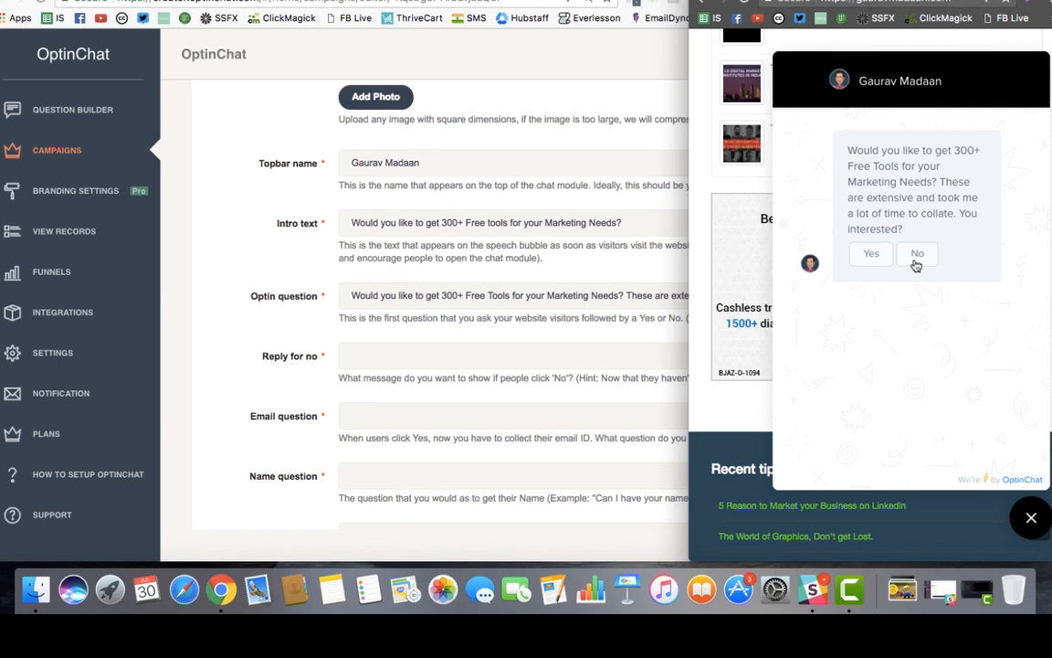
{"action": "left_click", "coordinate": [413, 355]}
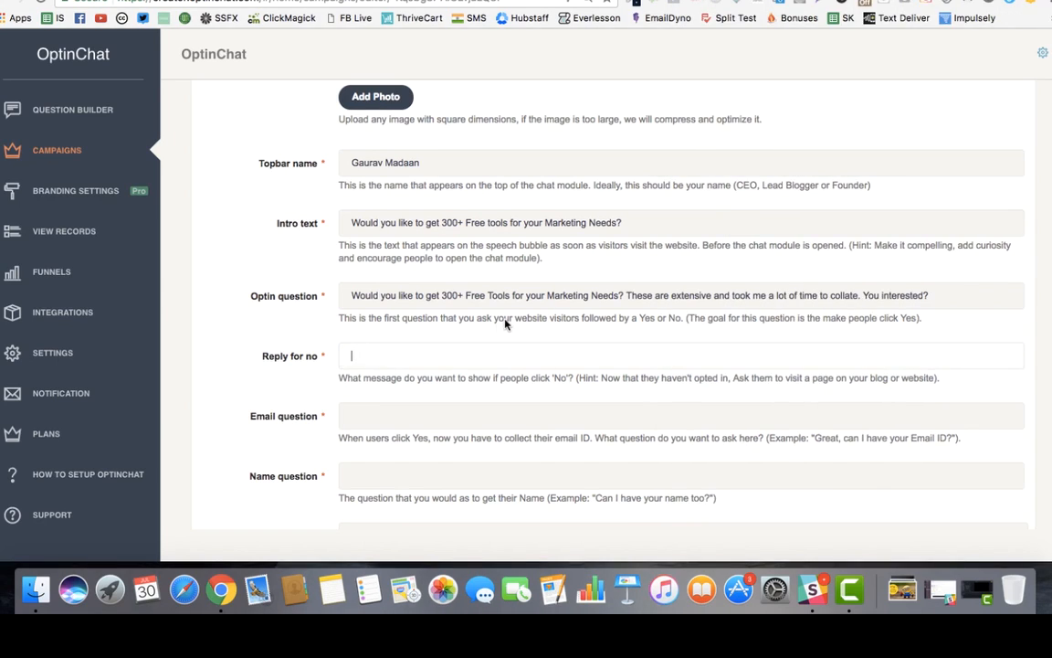
{"action": "scroll", "coordinate": [447, 357], "scroll_direction": "down", "scroll_amount": 2}
{"action": "scroll", "coordinate": [461, 362], "scroll_direction": "down", "scroll_amount": 1}
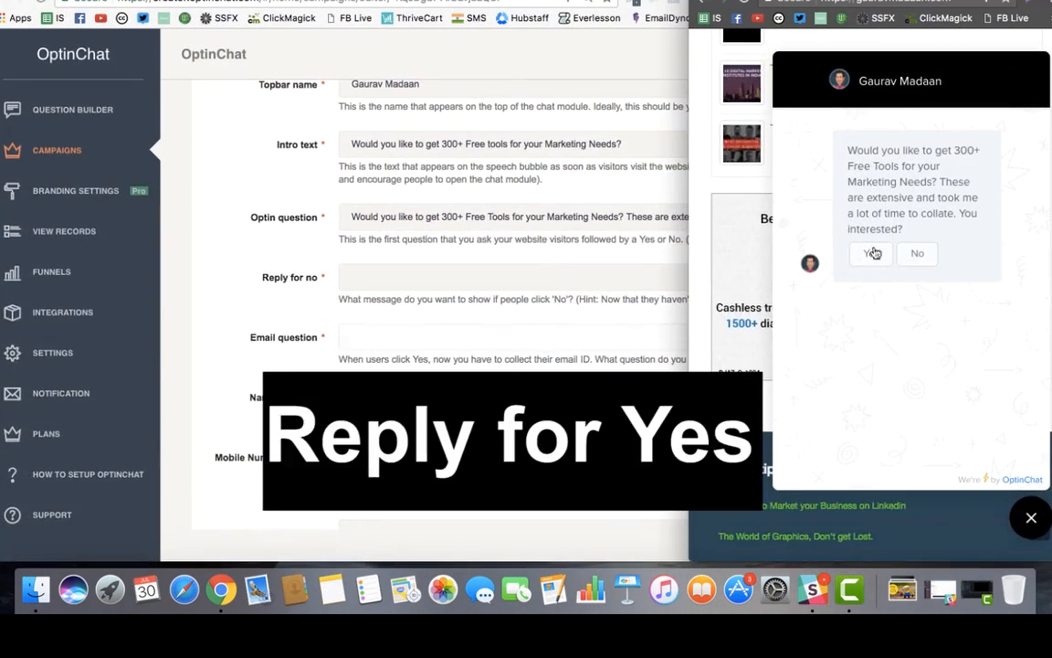
{"action": "left_click", "coordinate": [873, 260]}
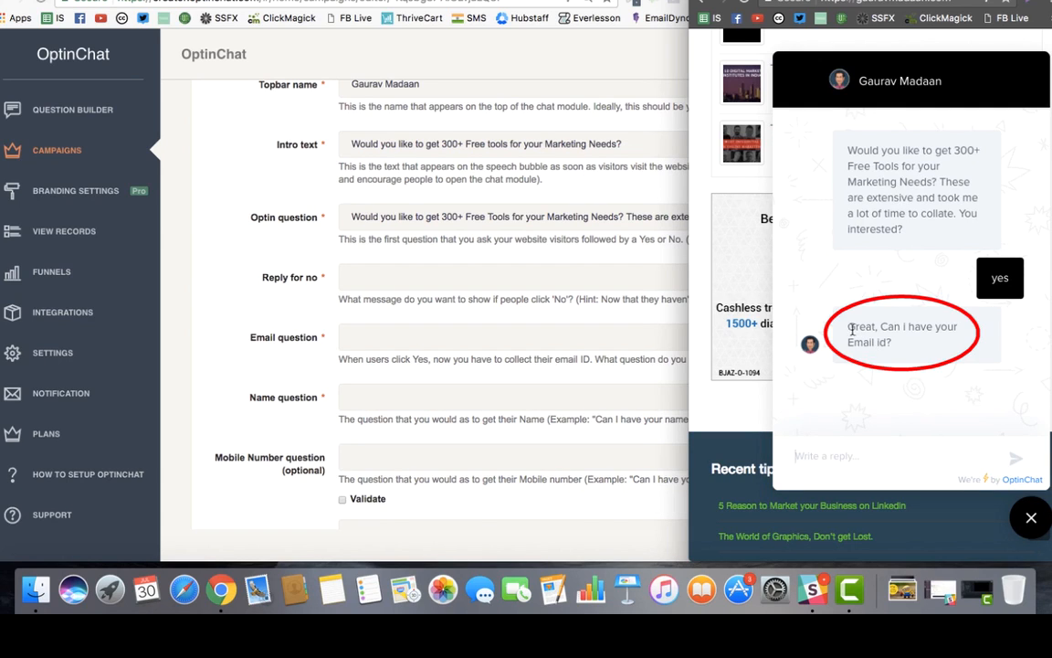
{"action": "left_click_drag", "start_coordinate": [846, 326], "coordinate": [905, 372]}
{"action": "left_click", "coordinate": [585, 337]}
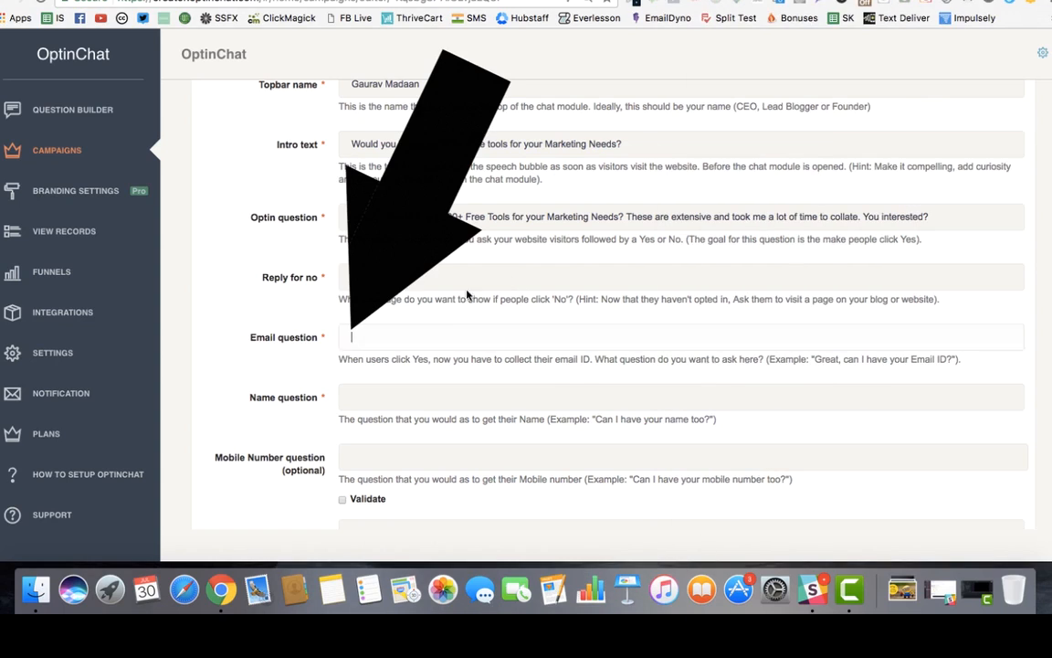
Paste the email request and add a promise never to sell the visitor's information.
{"action": "type", "text": "Great, Can i have your Email id?"}
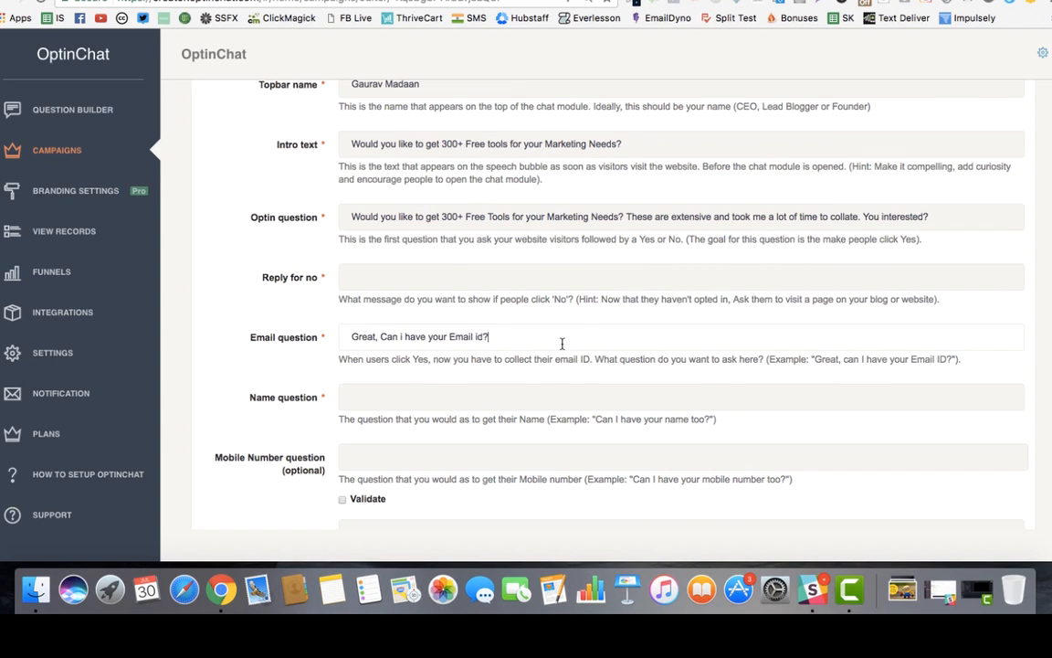
{"action": "type", "text": "(I will no"}
{"action": "type", "text": "t see"}
{"action": "type", "text": "l or"}
{"action": "key", "text": "BackSpace"}
{"action": "key", "text": "BackSpace"}
{"action": "key", "text": "BackSpace"}
{"action": "type", "text": "your information ever)"}
{"action": "left_click", "coordinate": [590, 395]}
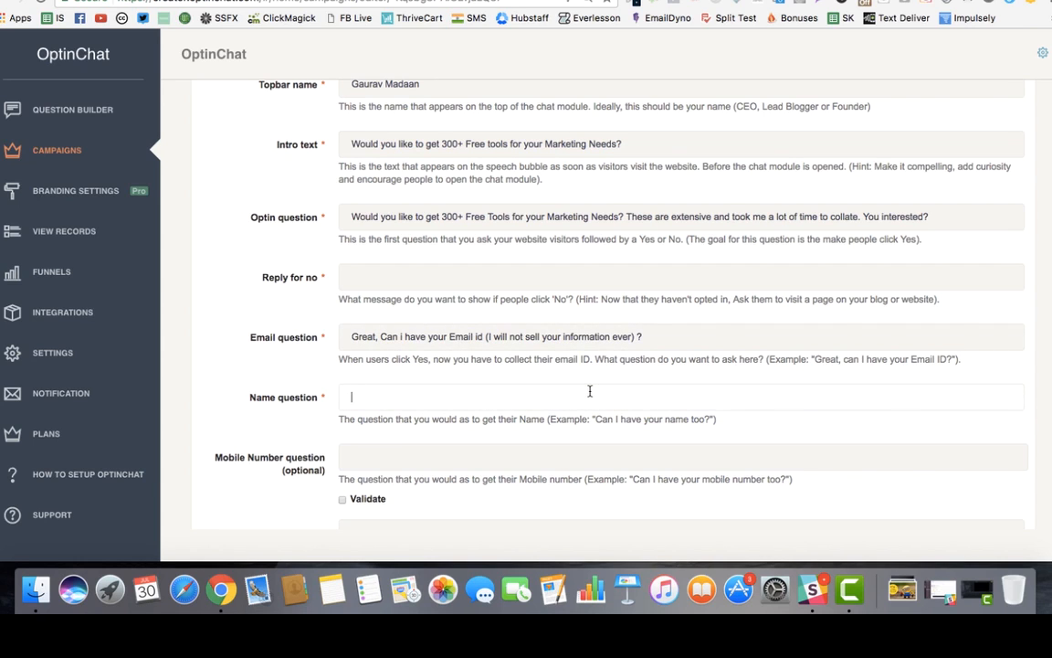
In the live chat, send the invalid reply 'abs', then a valid email address.
{"action": "right_click", "coordinate": [596, 433]}
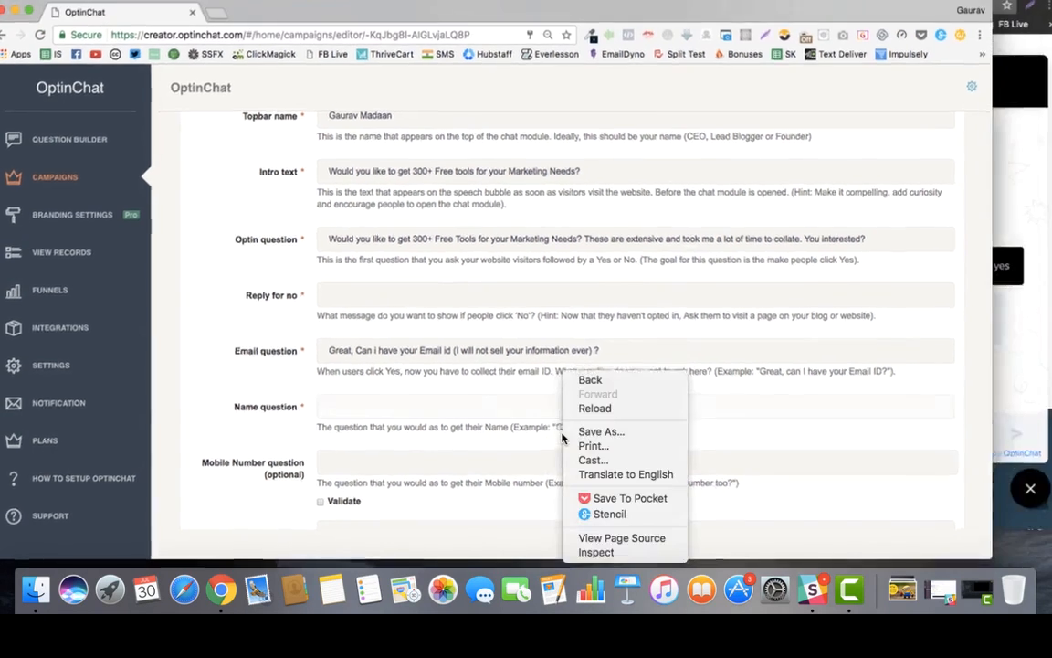
{"action": "left_click", "coordinate": [534, 323]}
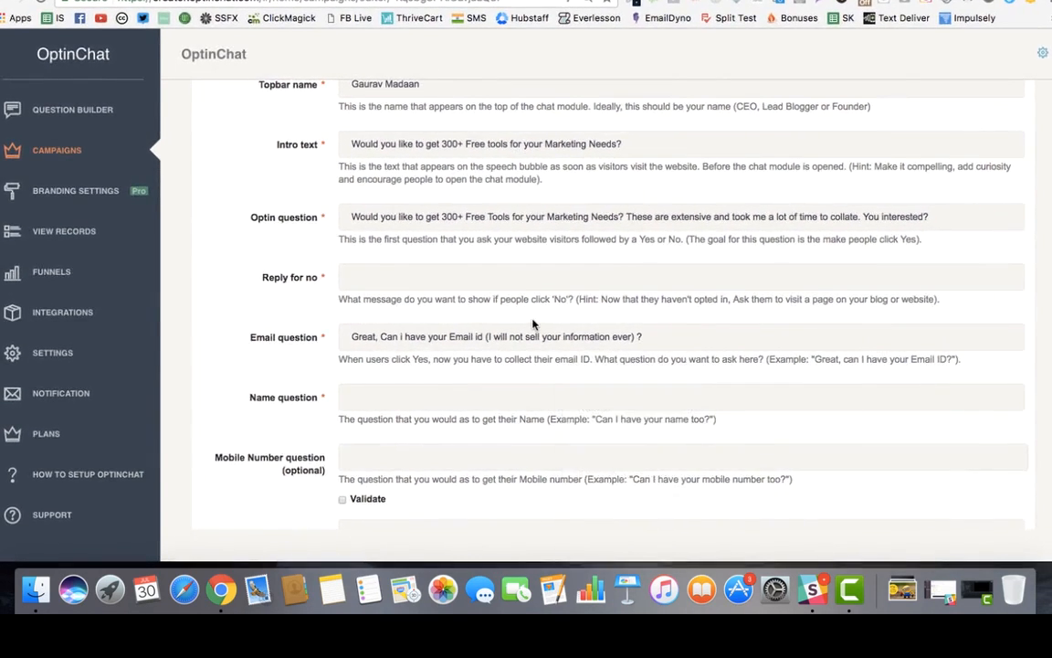
{"action": "key", "text": "ctrl+Up"}
{"action": "left_click", "coordinate": [880, 321]}
{"action": "left_click", "coordinate": [819, 454]}
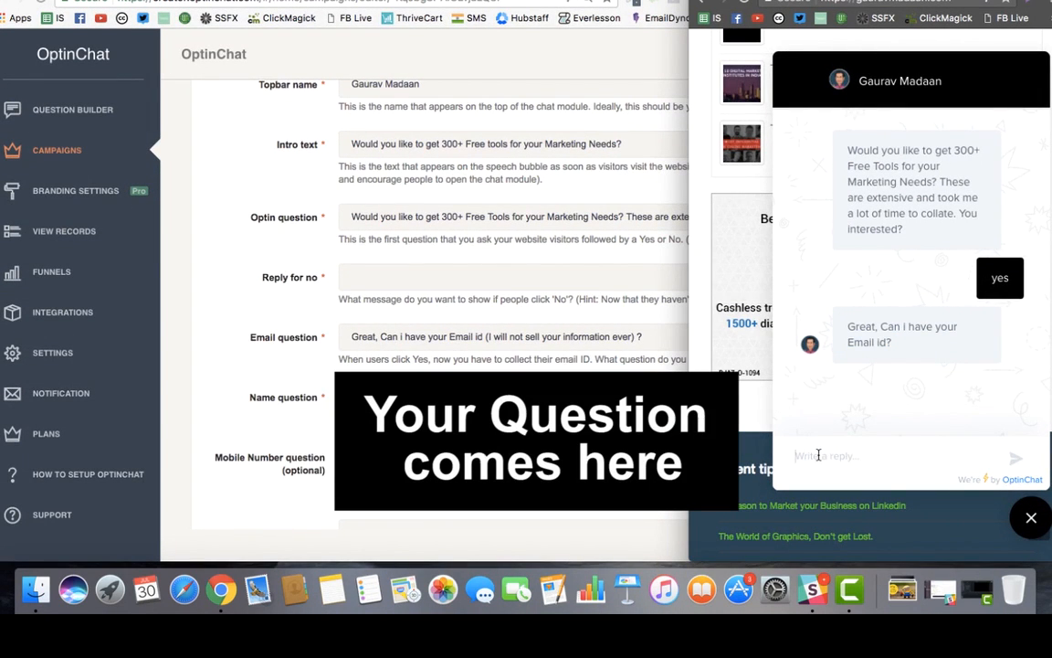
{"action": "type", "text": "abs"}
{"action": "key", "text": "Return"}
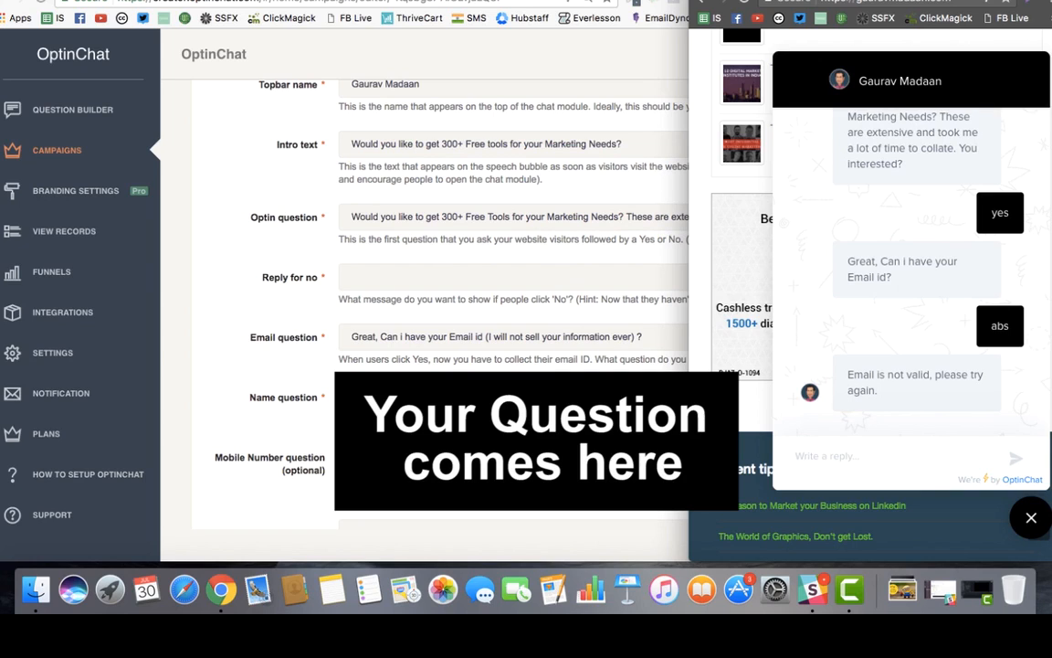
{"action": "key", "text": "Return"}
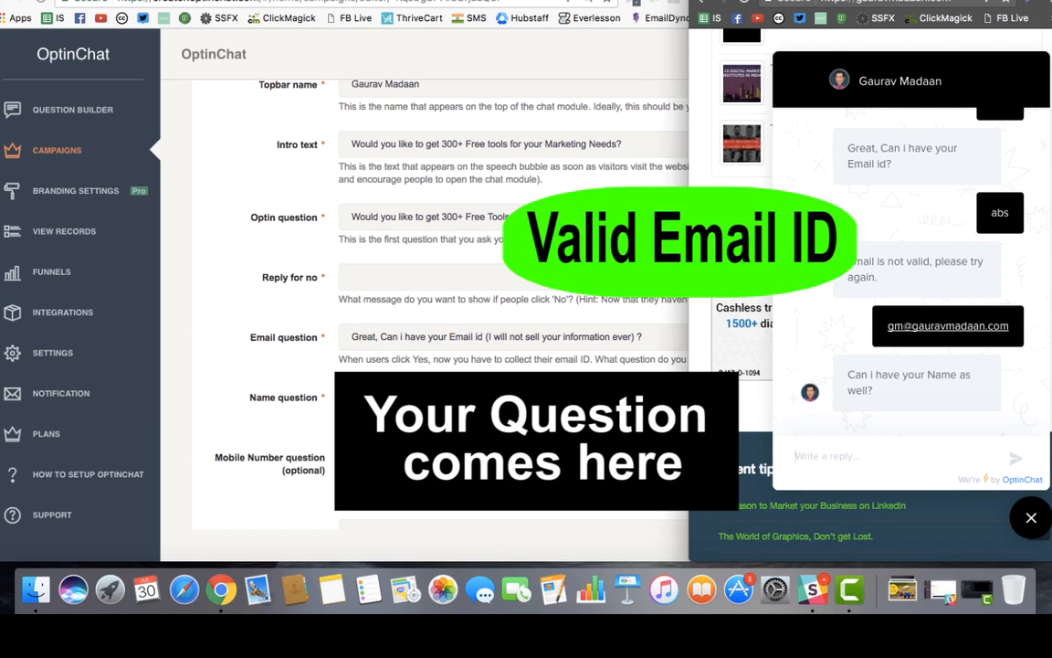
{"action": "left_click", "coordinate": [429, 399]}
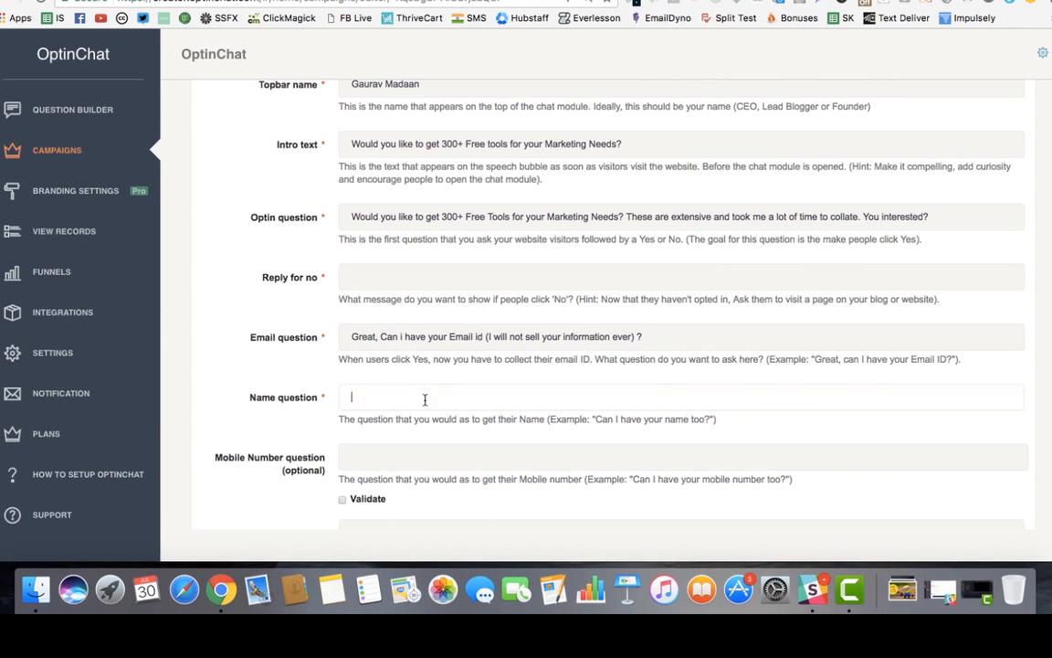
Enter 'Can i have your Name as well?' as the Name question.
{"action": "type", "text": "Can i"}
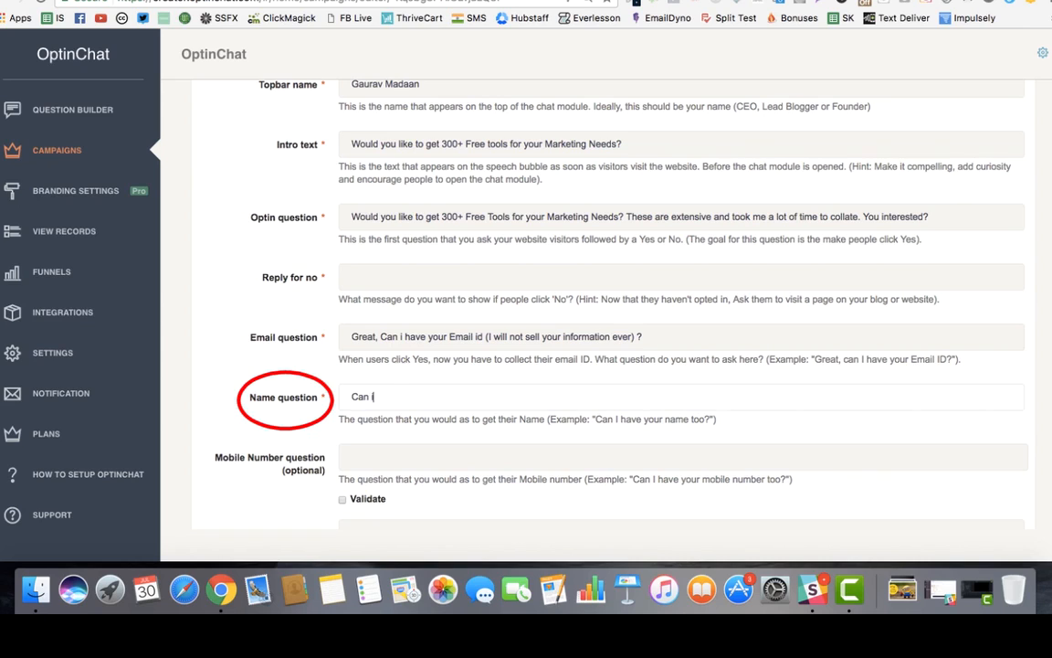
{"action": "type", "text": " have your Name as well"}
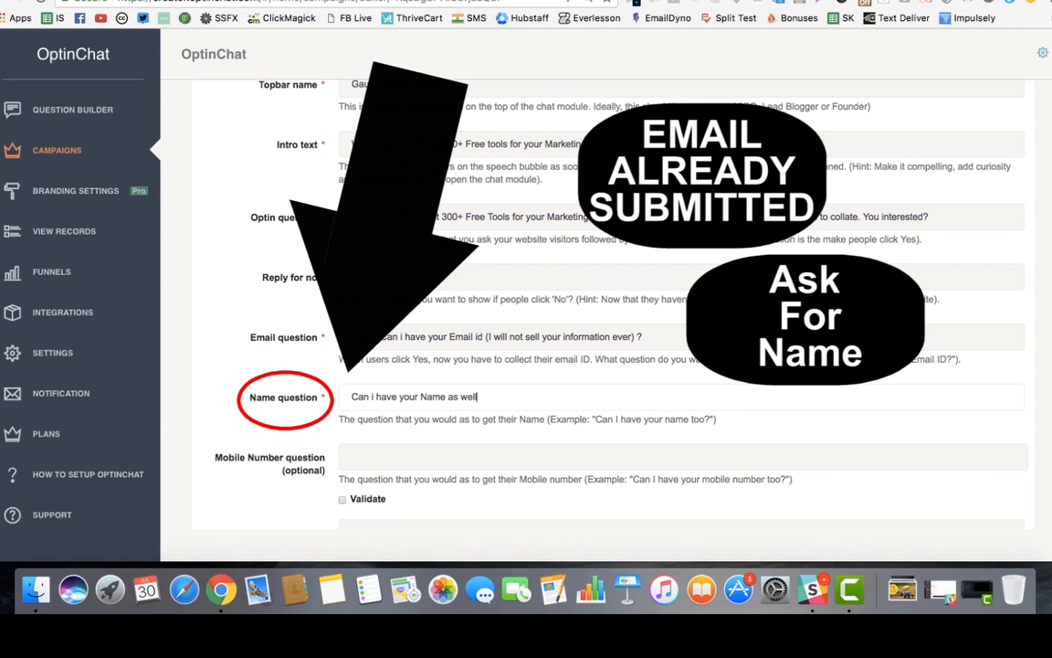
{"action": "type", "text": "?"}
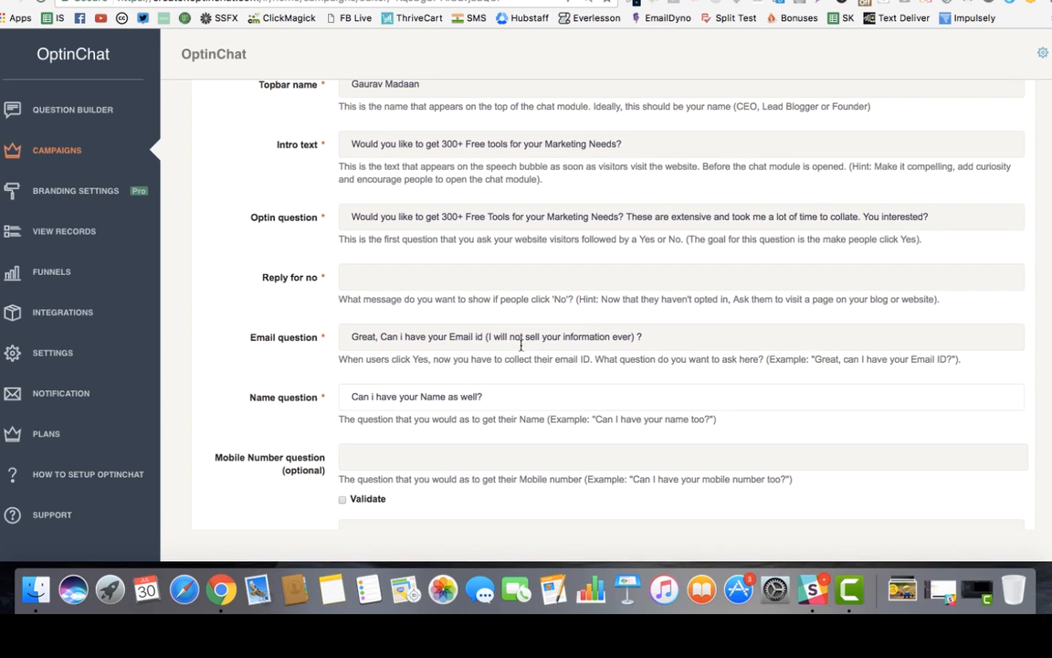
{"action": "left_click_drag", "start_coordinate": [669, 334], "coordinate": [460, 325]}
{"action": "left_click", "coordinate": [408, 327]}
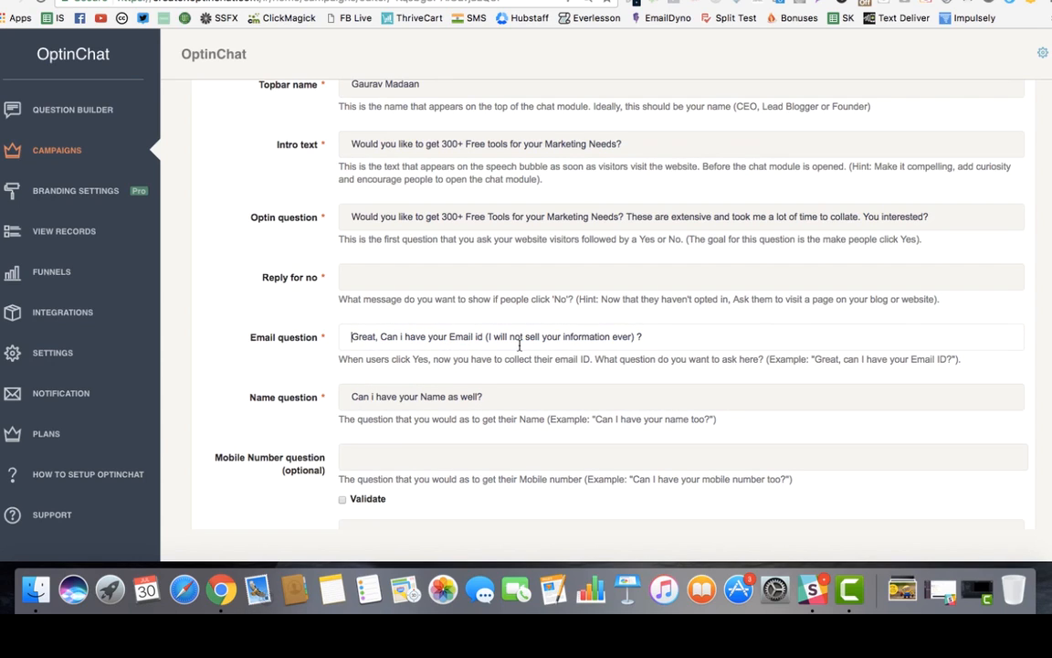
{"action": "left_click", "coordinate": [551, 399]}
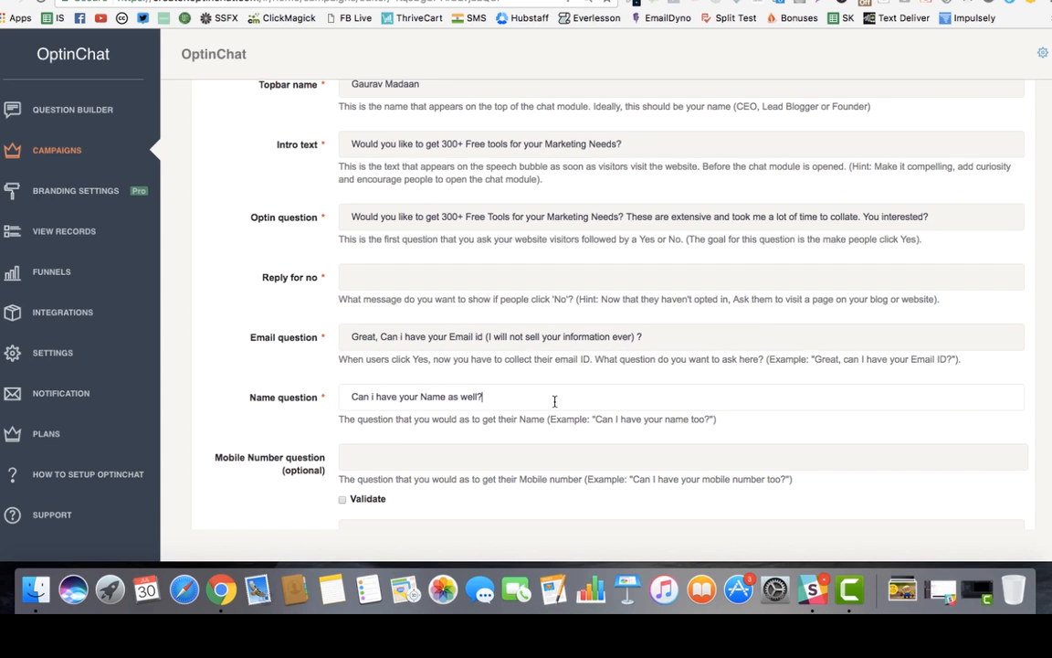
Answer the chat's name prompt with the visitor's first name to trigger the tools link.
{"action": "scroll", "coordinate": [554, 401], "scroll_direction": "down", "scroll_amount": 3}
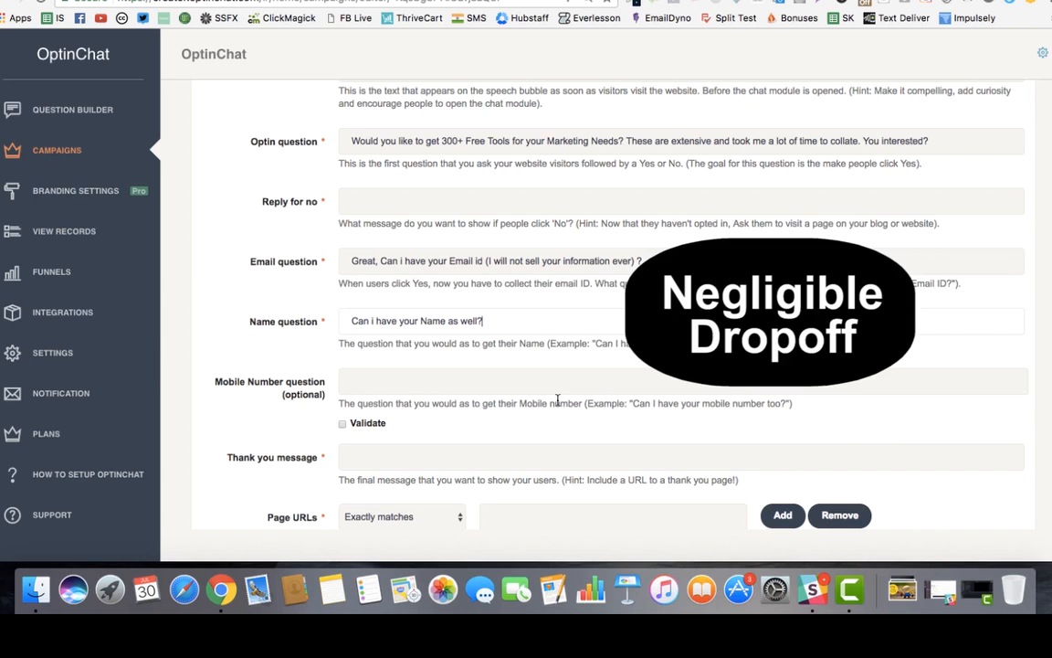
{"action": "left_click", "coordinate": [468, 373]}
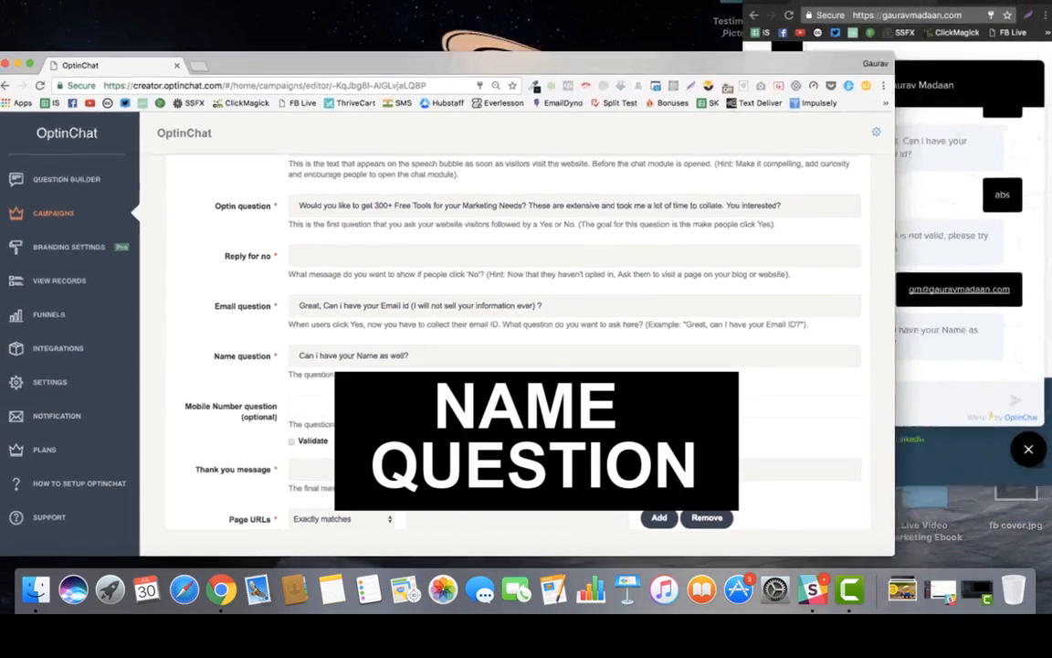
{"action": "type", "text": "Gaurav"}
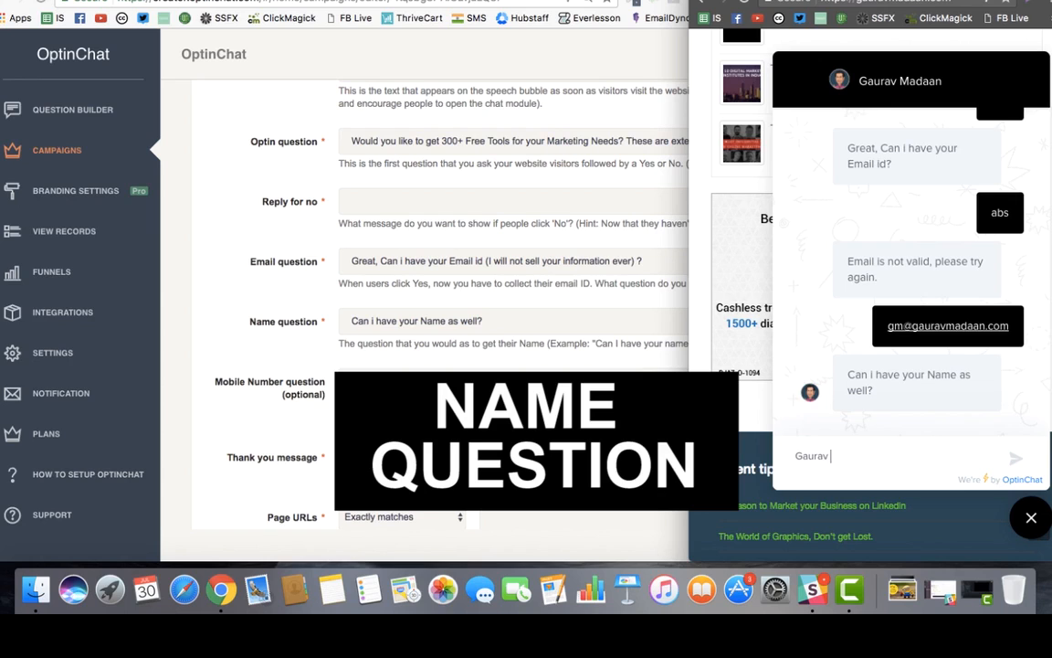
{"action": "key", "text": "Return"}
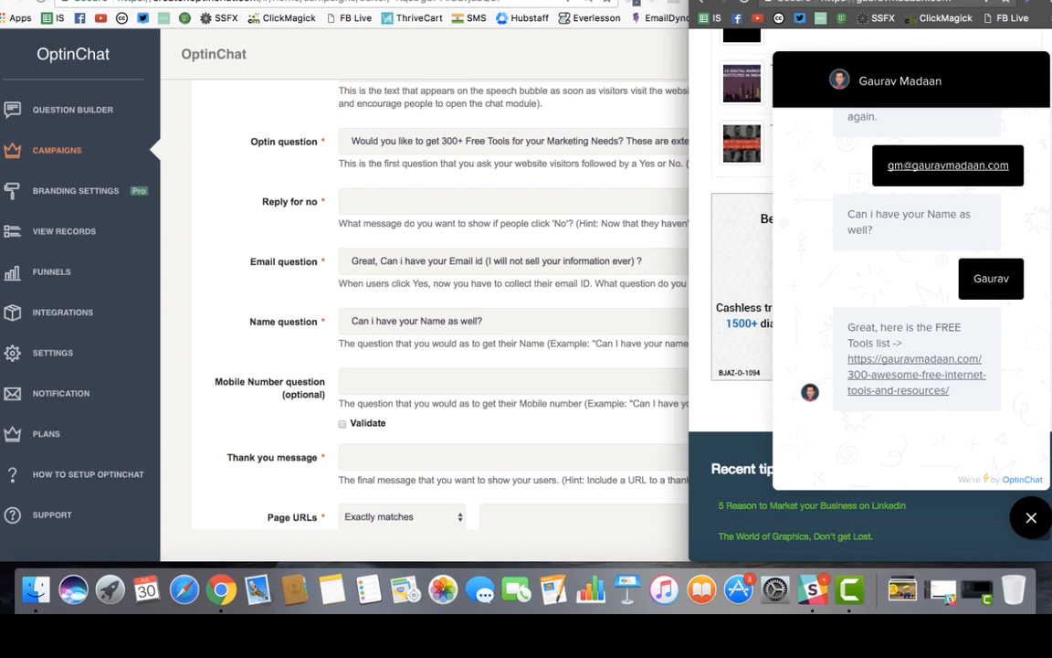
{"action": "left_click", "coordinate": [444, 377]}
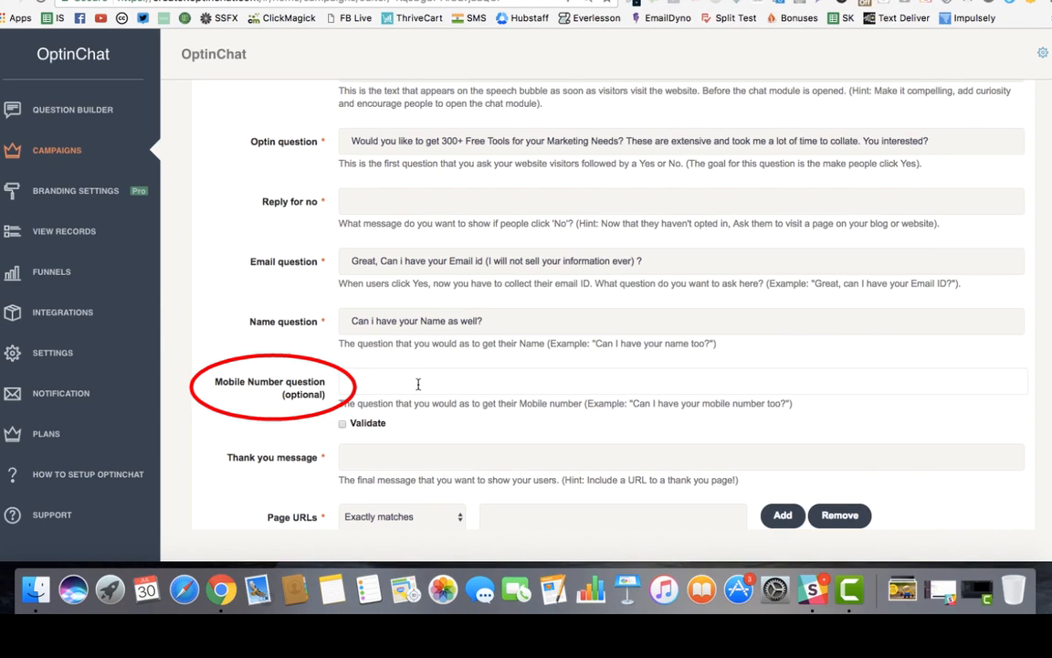
{"action": "left_click_drag", "start_coordinate": [226, 372], "coordinate": [317, 383]}
{"action": "left_click", "coordinate": [332, 385]}
{"action": "left_click", "coordinate": [437, 391]}
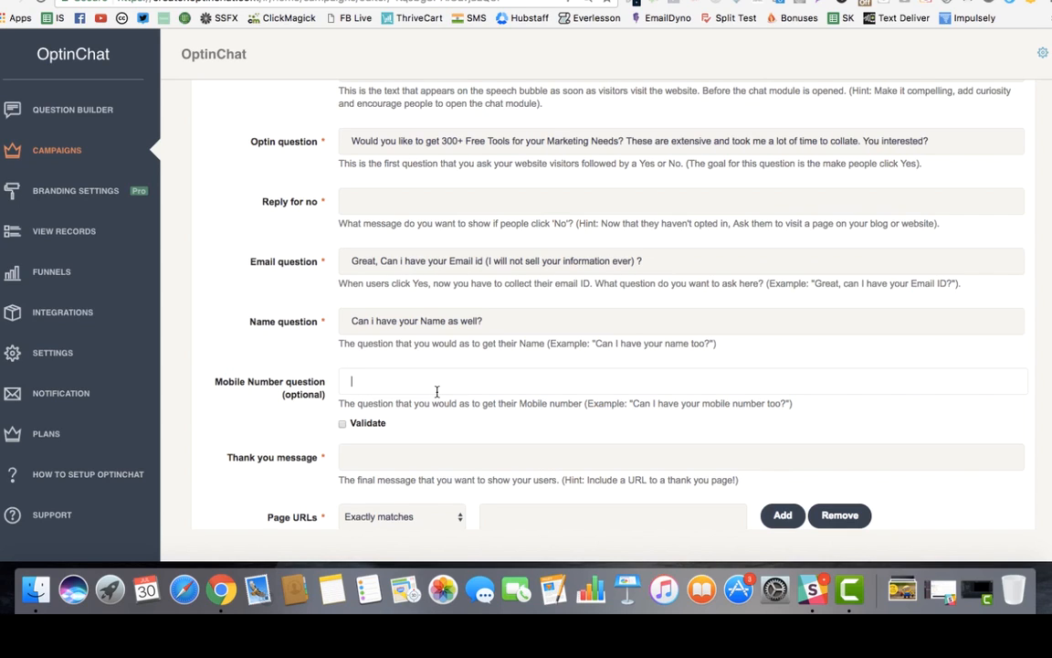
{"action": "type", "text": "Would "}
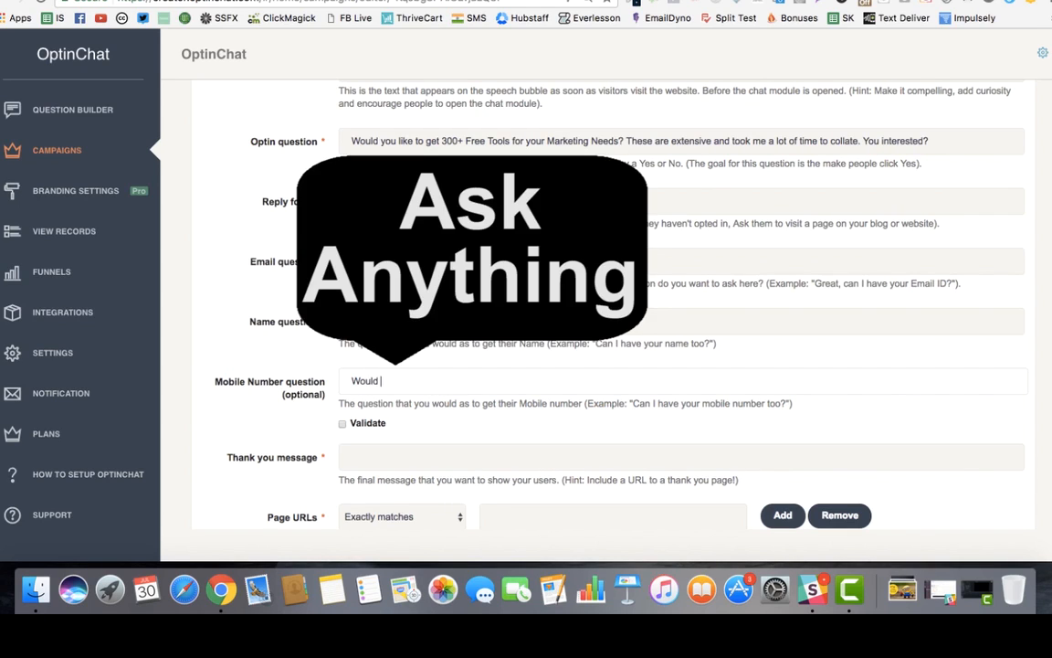
{"action": "type", "text": "you be in"}
{"action": "key", "text": "super+a"}
{"action": "key", "text": "BackSpace"}
{"action": "type", "text": "What's your "}
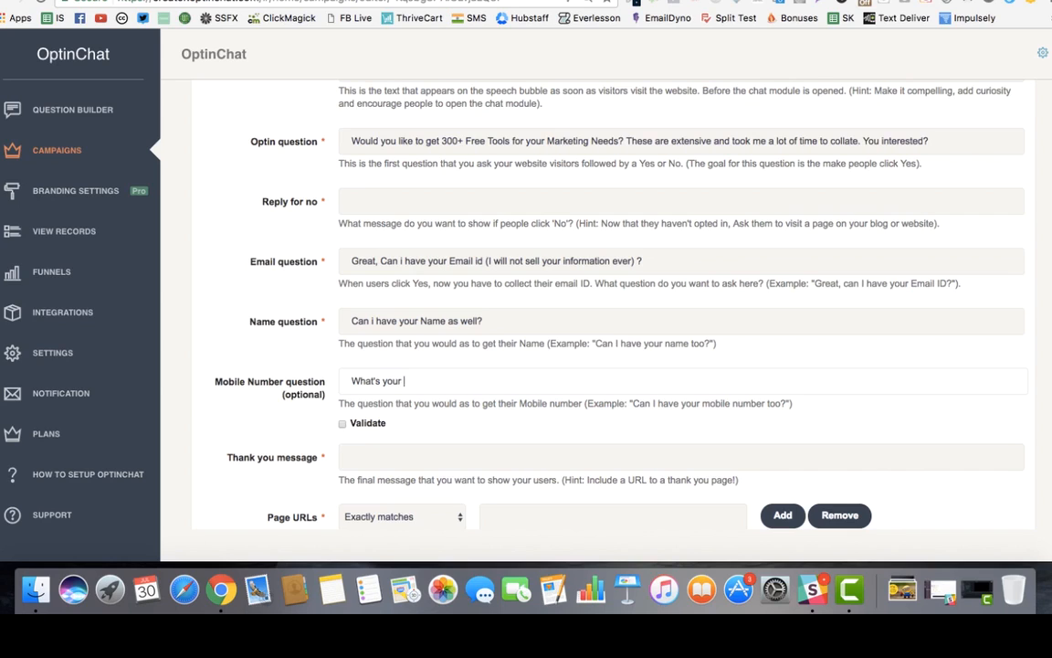
{"action": "type", "text": "Favourite tool?"}
{"action": "key", "text": "super+a"}
{"action": "key", "text": "BackSpace"}
{"action": "scroll", "coordinate": [594, 319], "scroll_direction": "down", "scroll_amount": 4}
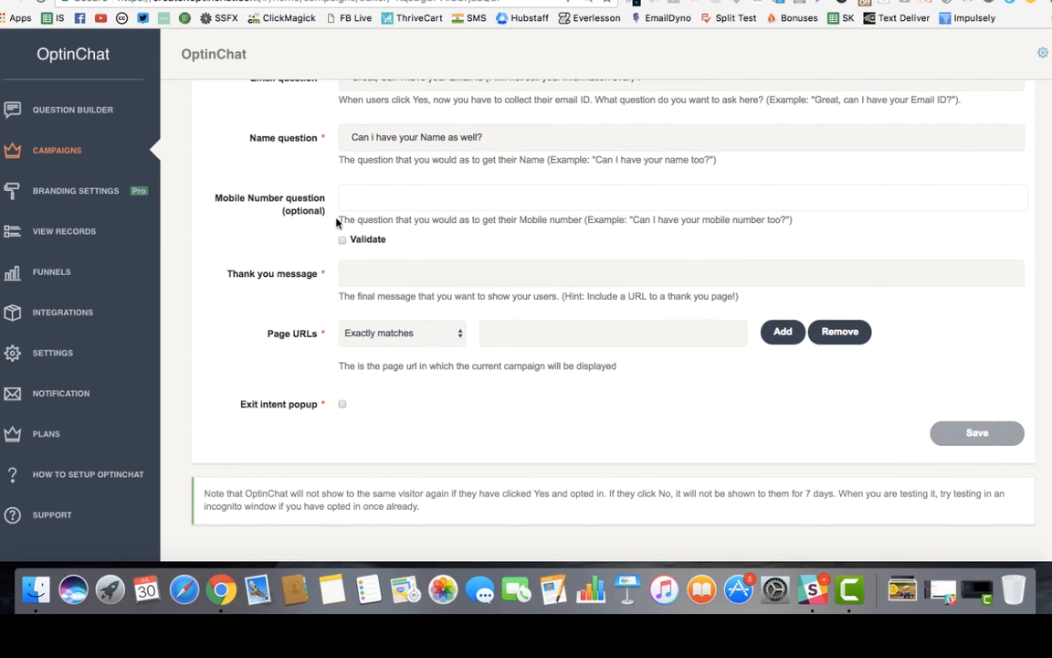
Copy the bot's 'Great, here is the FREE Tools list ->' reply and paste it as the Thank you message.
{"action": "key", "text": "ctrl+Up"}
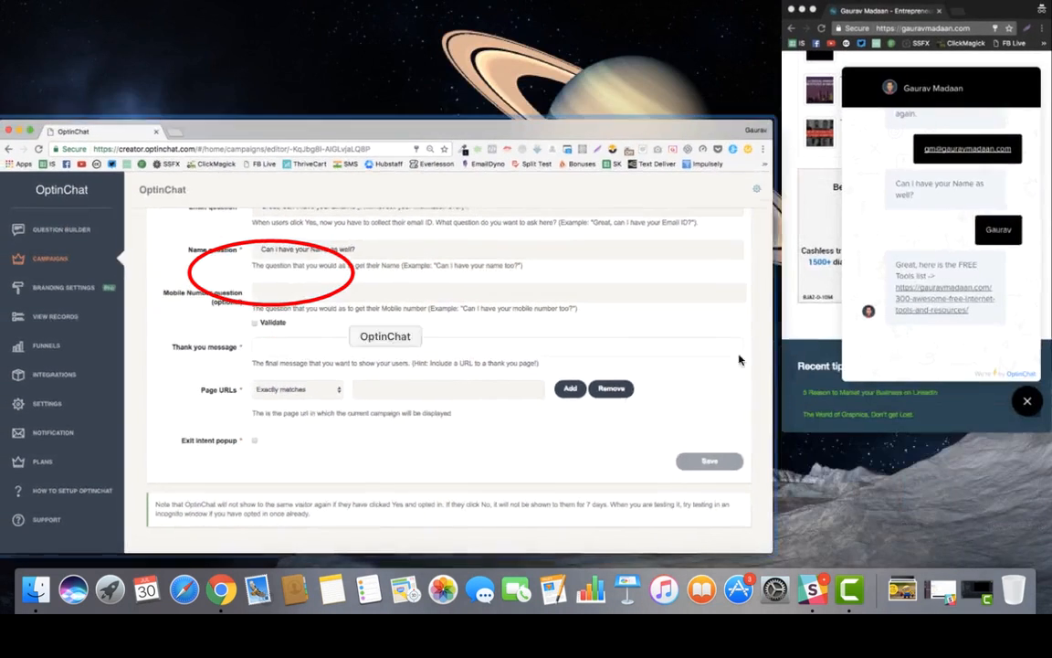
{"action": "left_click", "coordinate": [854, 358]}
{"action": "left_click_drag", "start_coordinate": [852, 326], "coordinate": [878, 378]}
{"action": "key", "text": "super+c"}
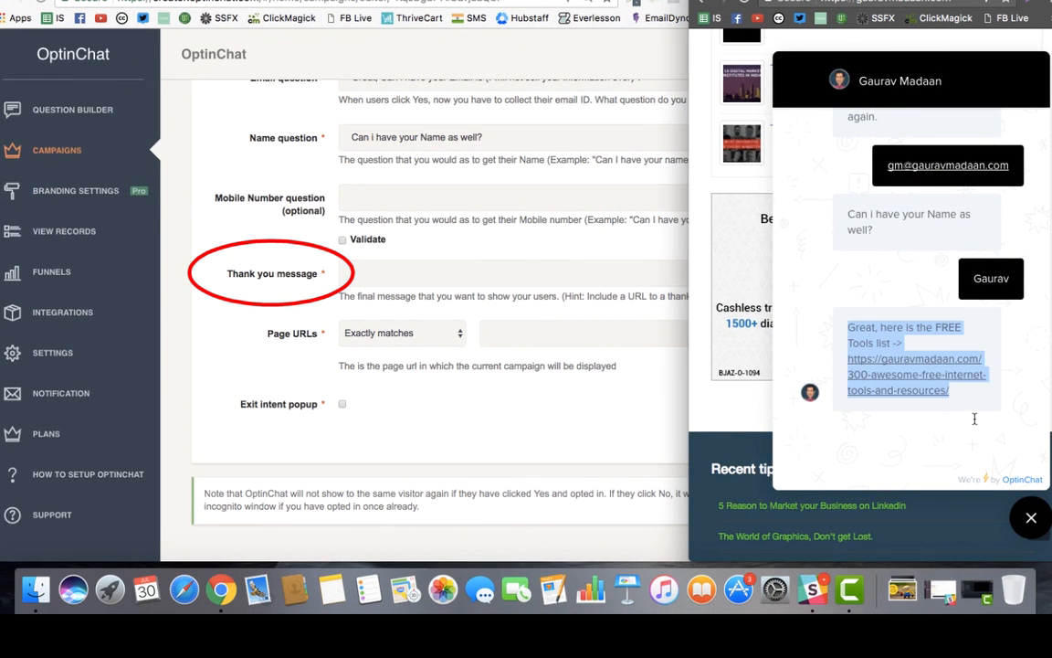
{"action": "left_click", "coordinate": [434, 272]}
{"action": "key", "text": "super+v"}
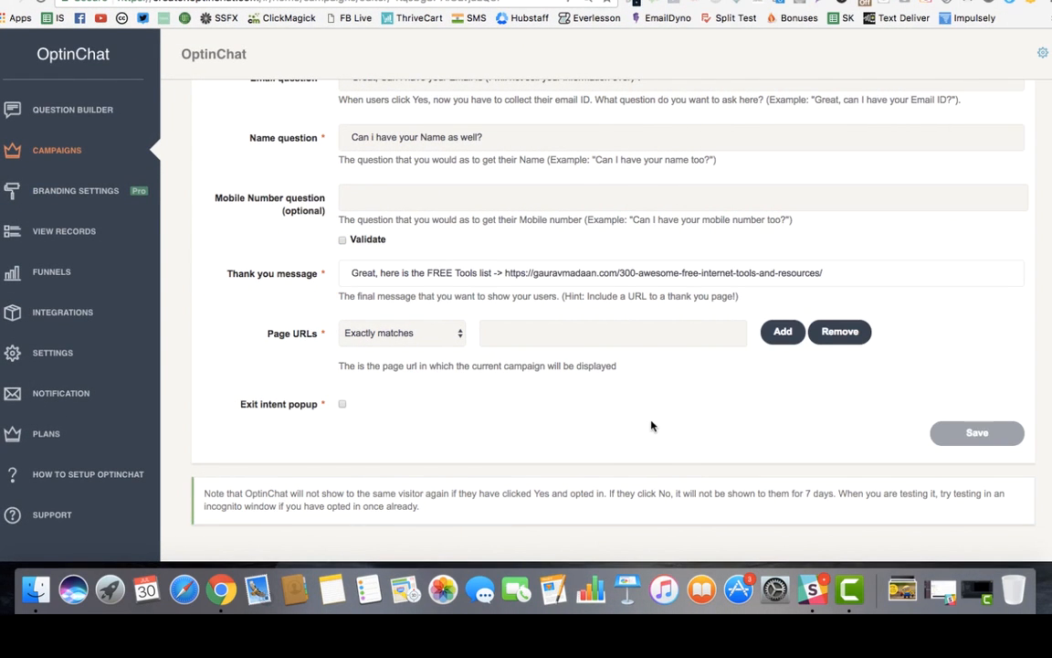
{"action": "left_click_drag", "start_coordinate": [506, 277], "coordinate": [862, 282]}
{"action": "left_click", "coordinate": [827, 277]}
Set the first Page URLs rule's matching option to Contains.
{"action": "scroll", "coordinate": [461, 282], "scroll_direction": "up", "scroll_amount": 4}
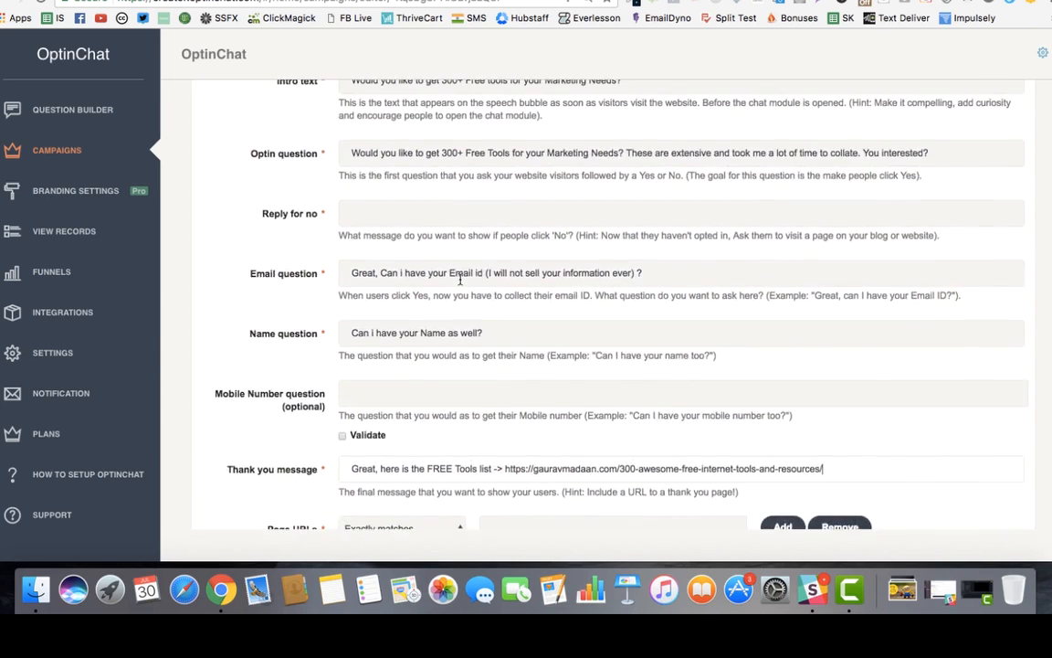
{"action": "scroll", "coordinate": [461, 282], "scroll_direction": "up", "scroll_amount": 5}
{"action": "scroll", "coordinate": [460, 278], "scroll_direction": "down", "scroll_amount": 5}
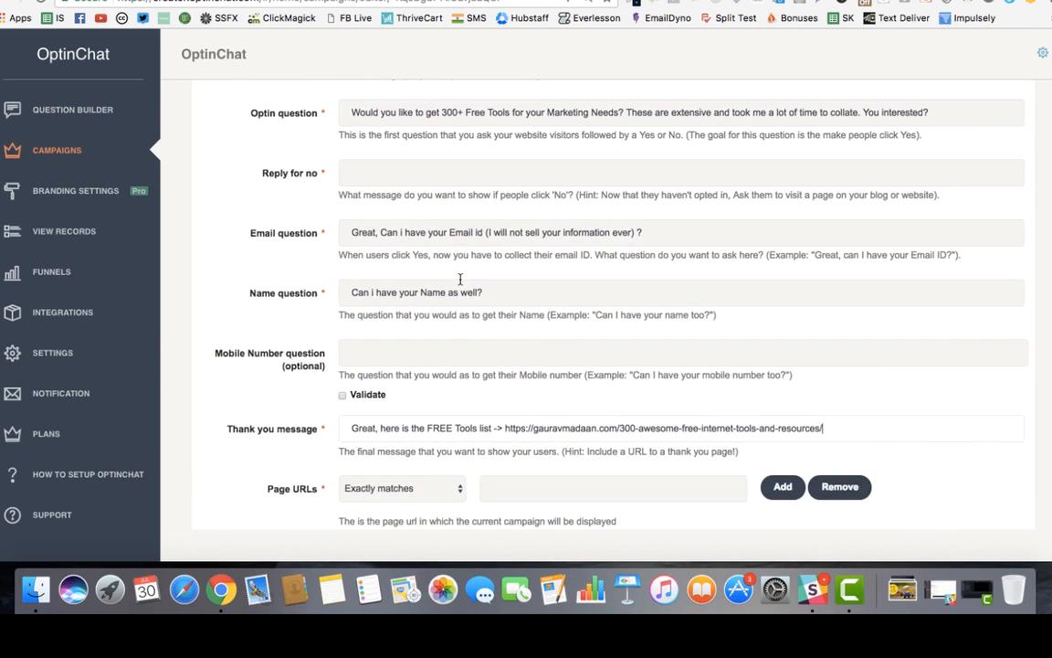
{"action": "scroll", "coordinate": [460, 279], "scroll_direction": "down", "scroll_amount": 3}
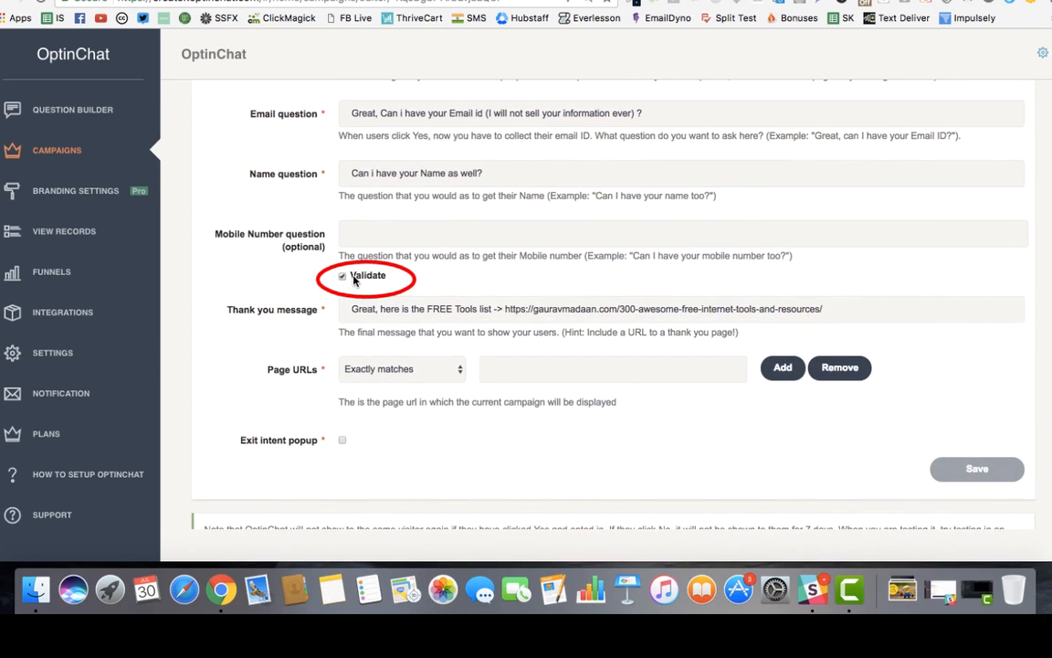
{"action": "scroll", "coordinate": [520, 293], "scroll_direction": "down", "scroll_amount": 2}
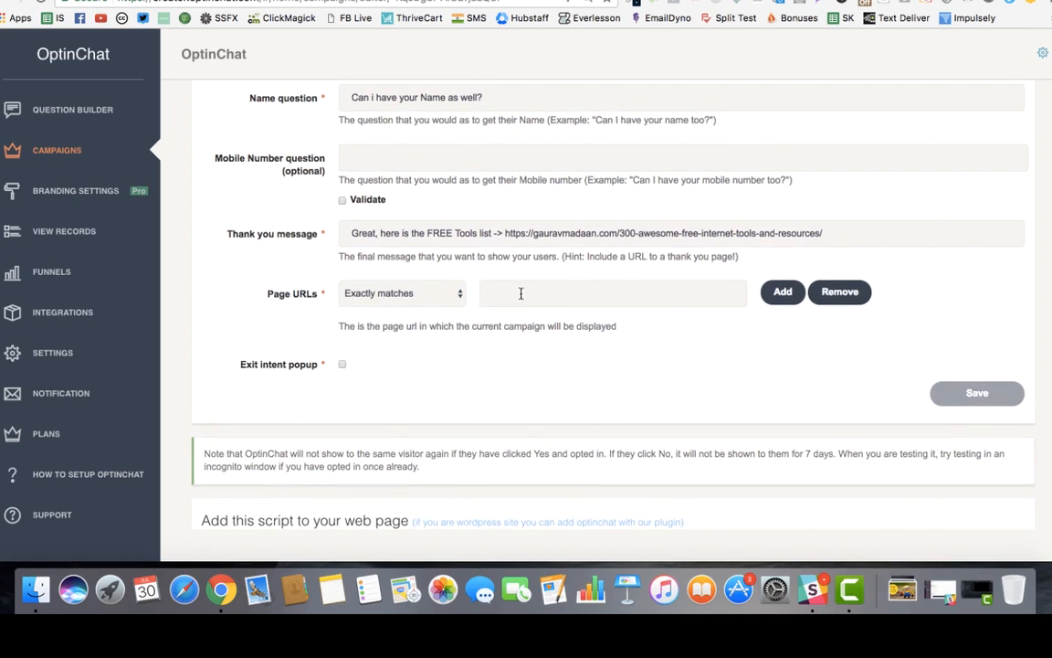
{"action": "left_click", "coordinate": [461, 290]}
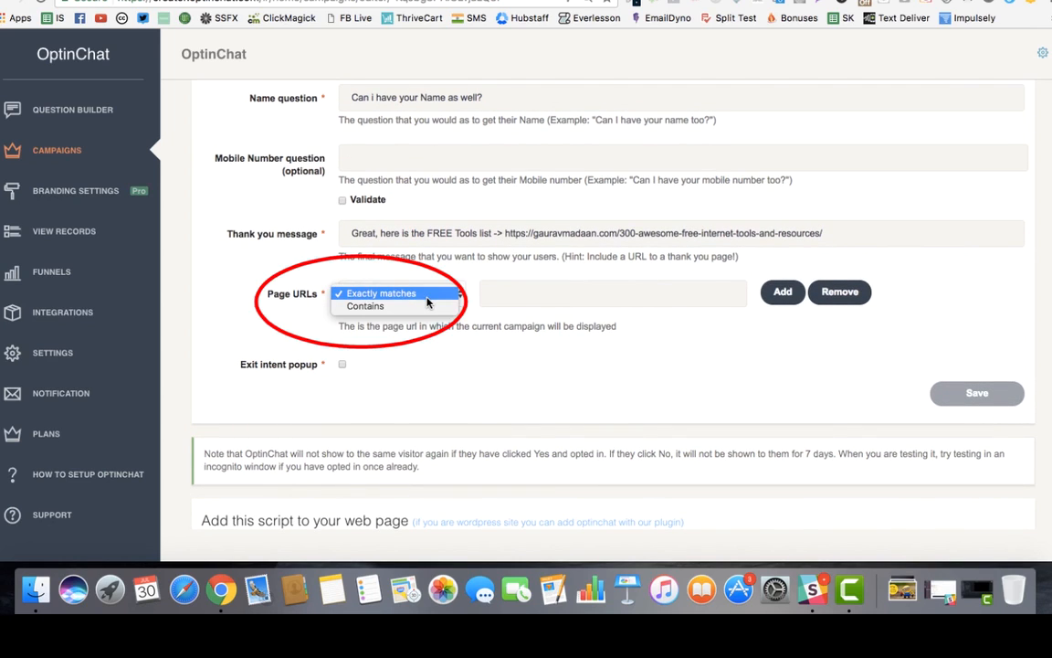
{"action": "left_click", "coordinate": [416, 307]}
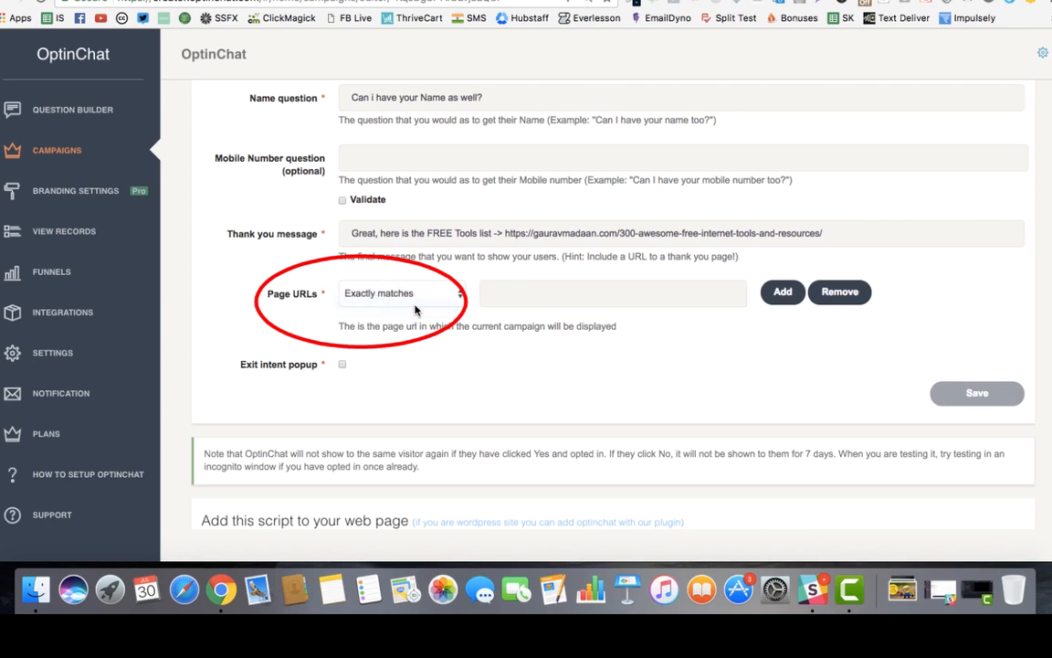
{"action": "left_click", "coordinate": [405, 301]}
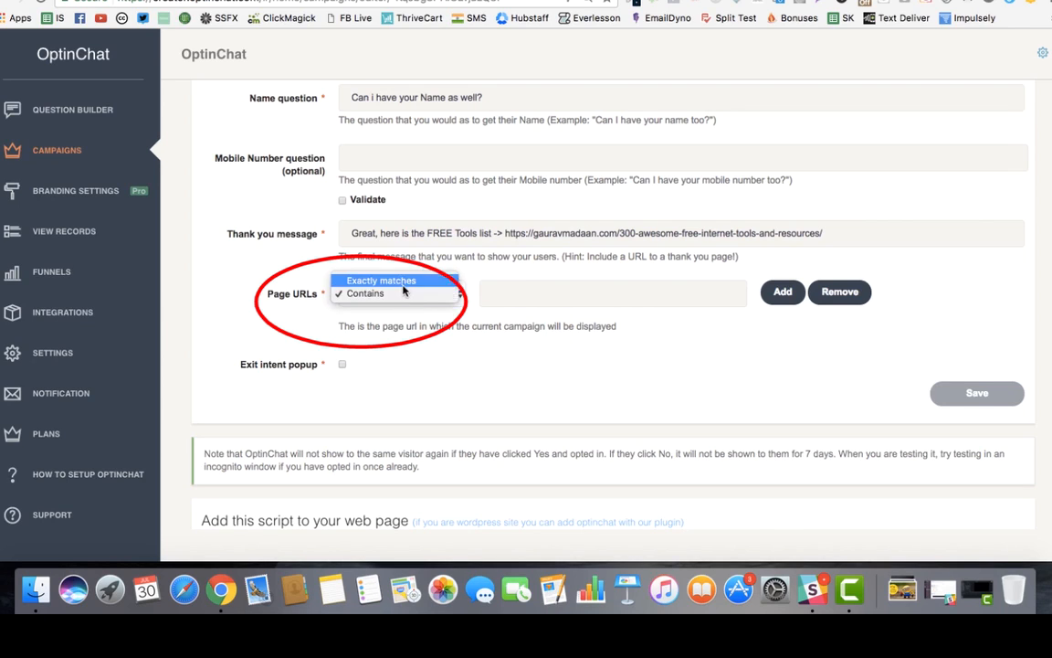
{"action": "left_click", "coordinate": [408, 280]}
{"action": "left_click", "coordinate": [521, 294]}
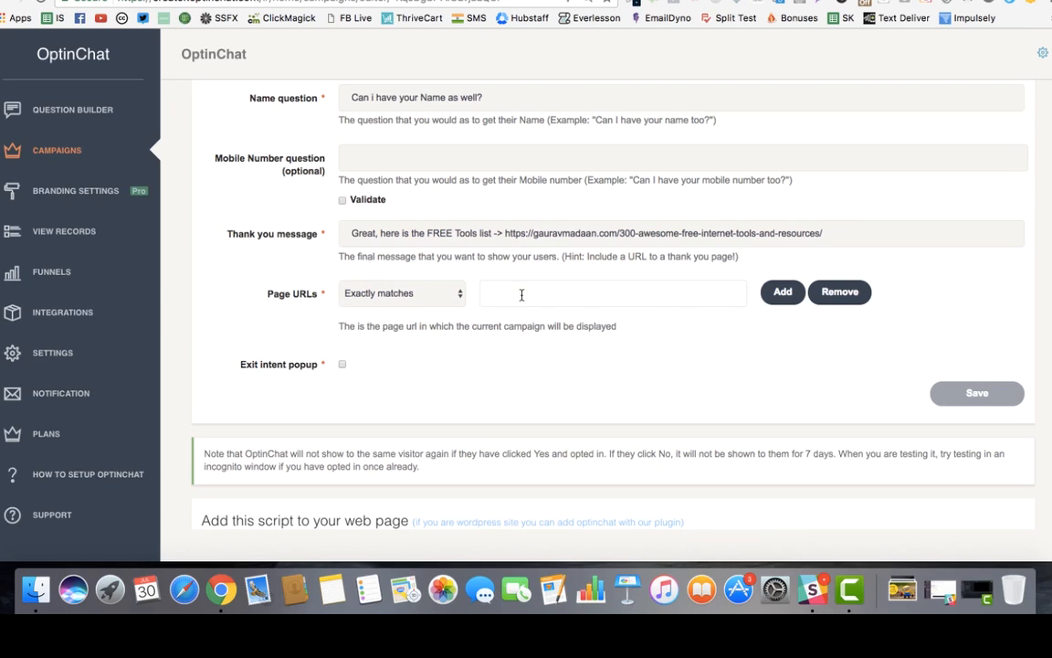
{"action": "left_click", "coordinate": [402, 293]}
{"action": "left_click", "coordinate": [506, 306]}
Enter the owner's site address as the Contains URL and add a second Page URLs row.
{"action": "type", "text": "http://gaura"}
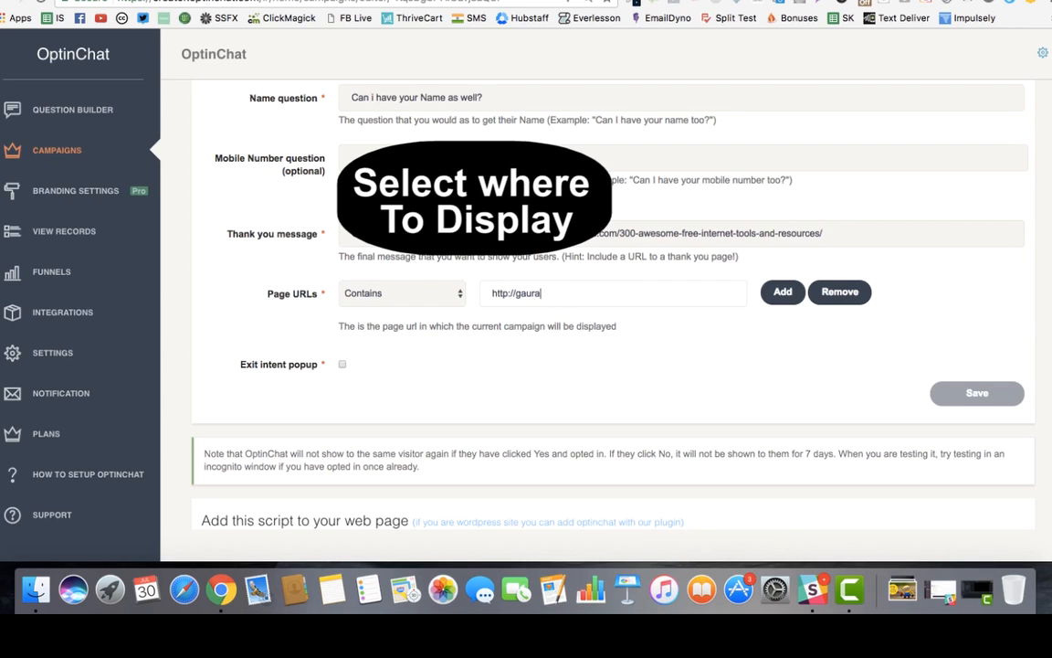
{"action": "type", "text": "vmadaanc"}
{"action": "type", "text": ".com"}
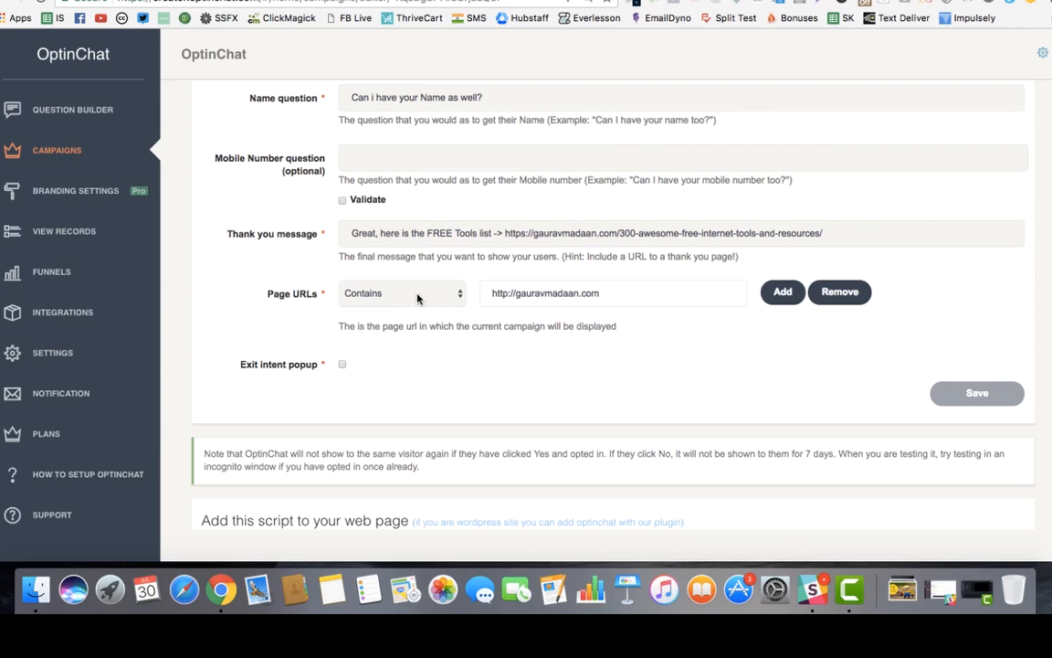
{"action": "left_click", "coordinate": [402, 293]}
{"action": "left_click", "coordinate": [419, 281]}
{"action": "left_click", "coordinate": [420, 292]}
{"action": "left_click", "coordinate": [411, 304]}
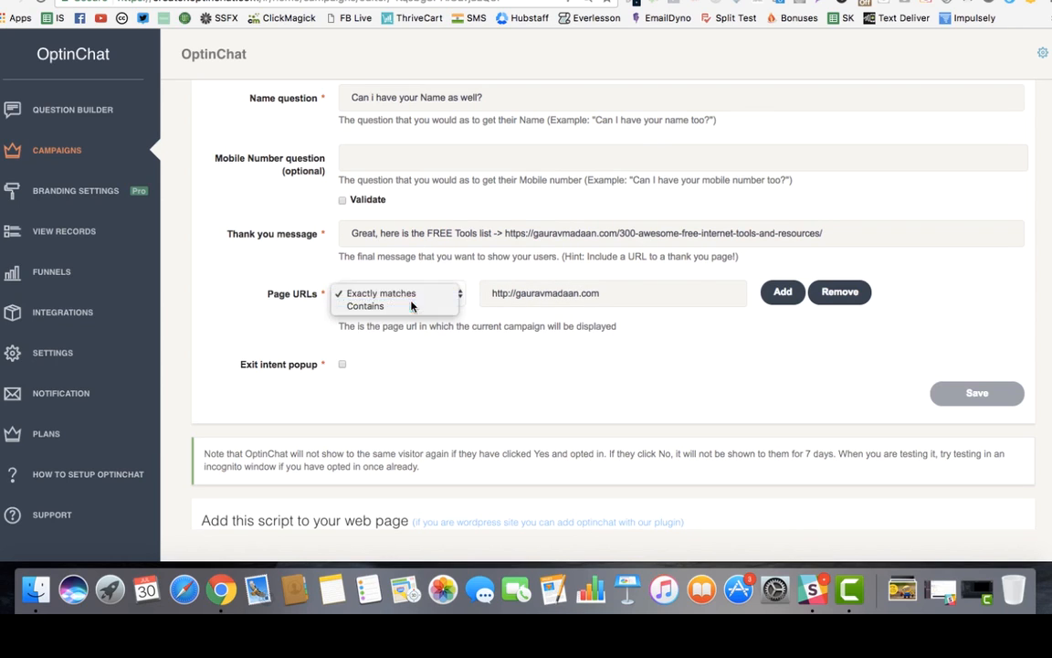
{"action": "left_click", "coordinate": [619, 292]}
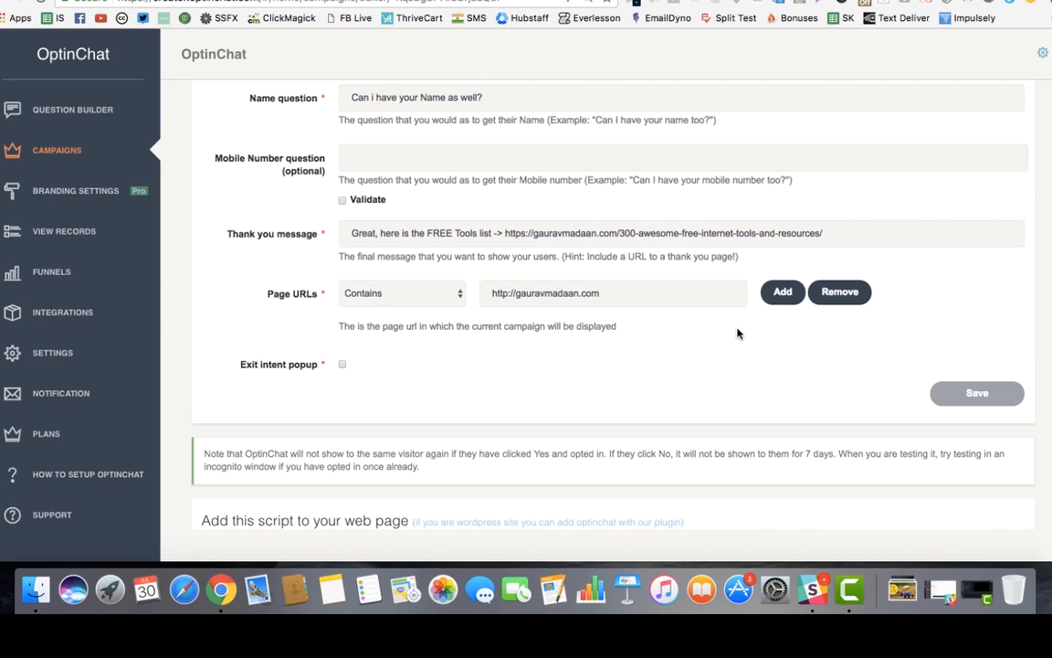
{"action": "left_click", "coordinate": [783, 292]}
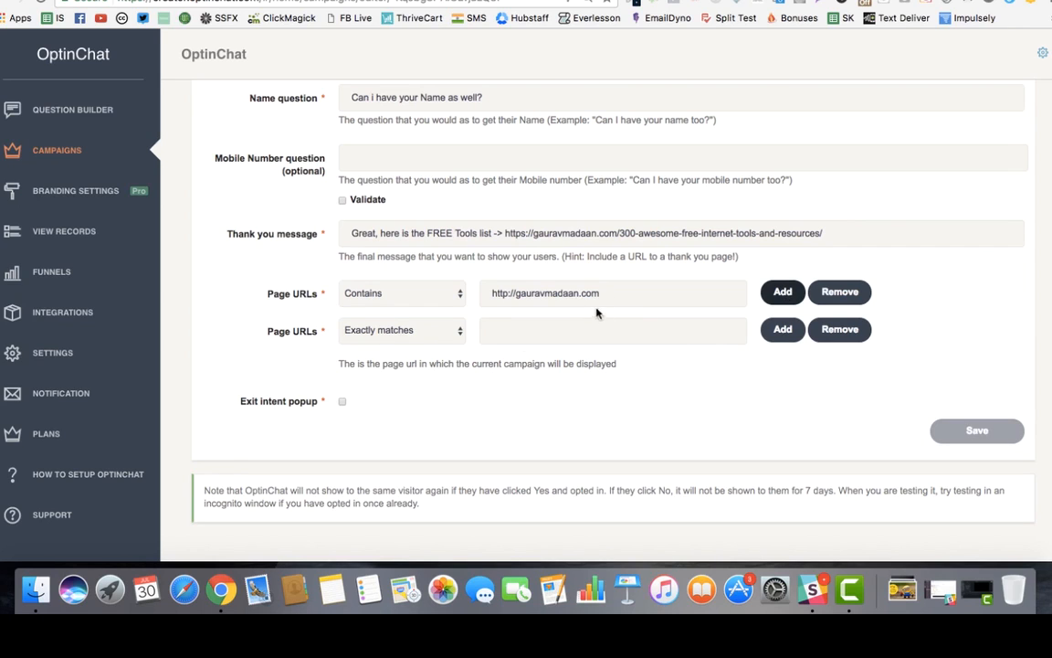
Remove the second, empty Page URLs rule.
{"action": "left_click", "coordinate": [407, 334]}
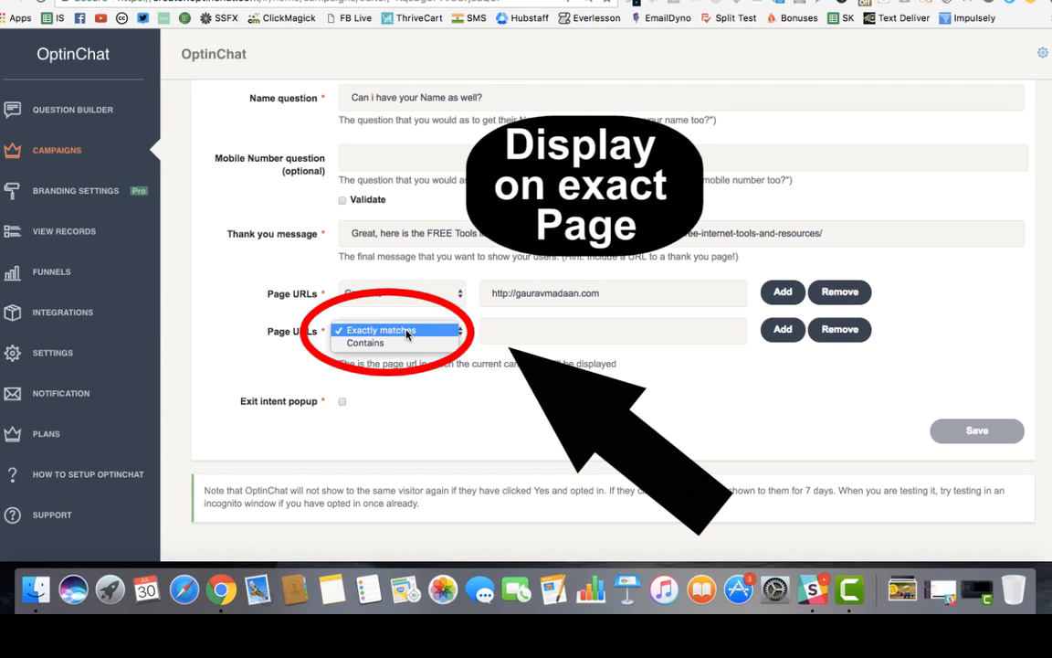
{"action": "left_click", "coordinate": [407, 331]}
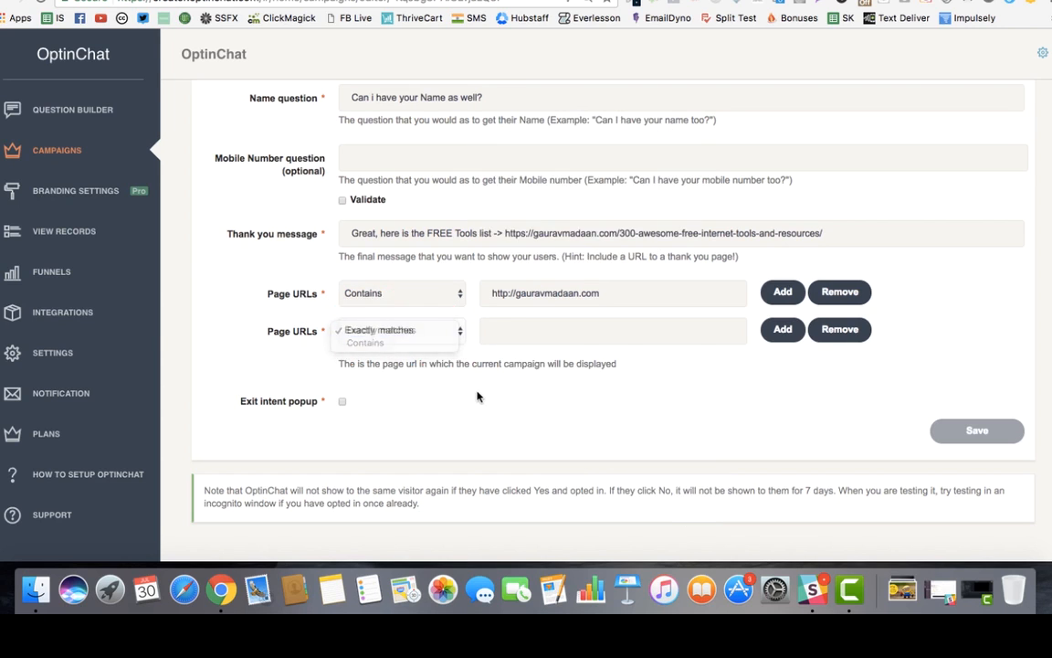
{"action": "scroll", "coordinate": [477, 395], "scroll_direction": "down", "scroll_amount": 3}
{"action": "scroll", "coordinate": [477, 395], "scroll_direction": "up", "scroll_amount": 5}
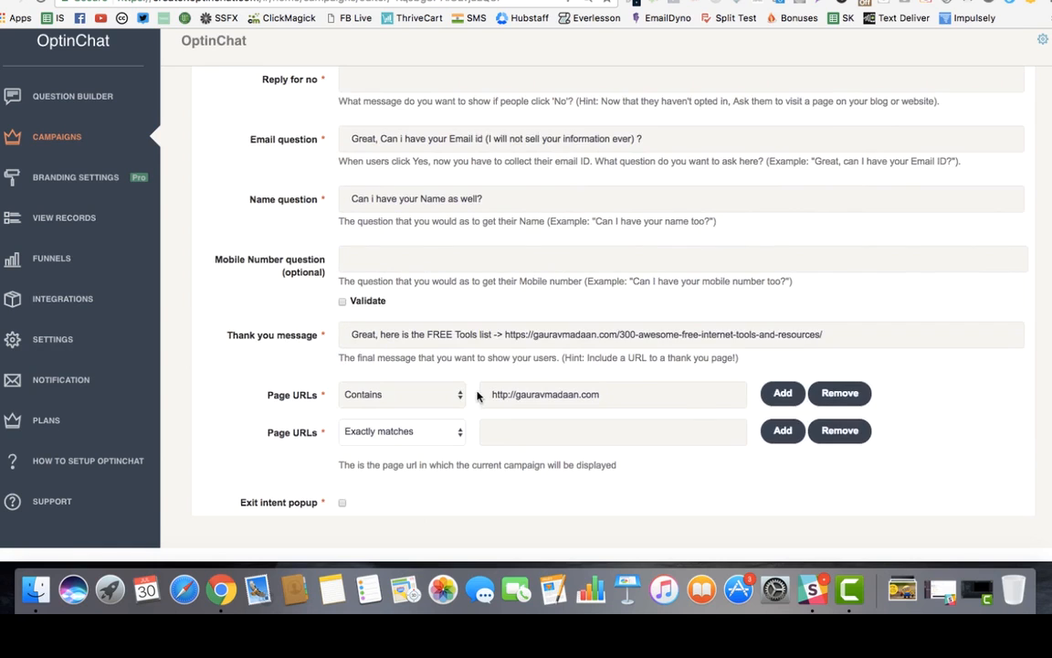
{"action": "scroll", "coordinate": [477, 394], "scroll_direction": "up", "scroll_amount": 5}
{"action": "scroll", "coordinate": [473, 401], "scroll_direction": "down", "scroll_amount": 5}
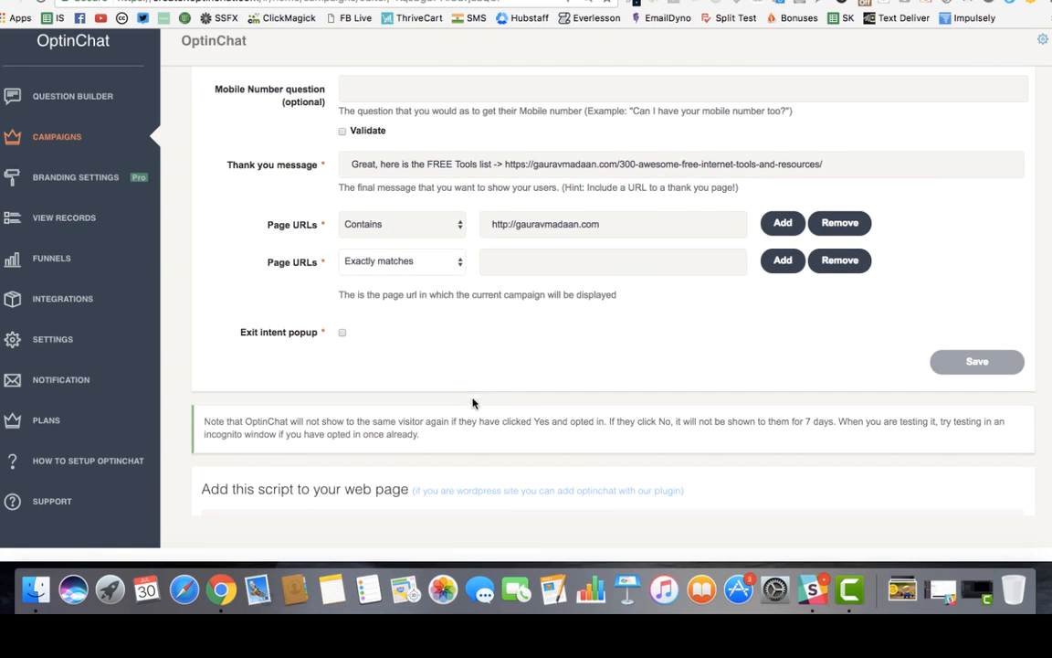
{"action": "left_click", "coordinate": [840, 260]}
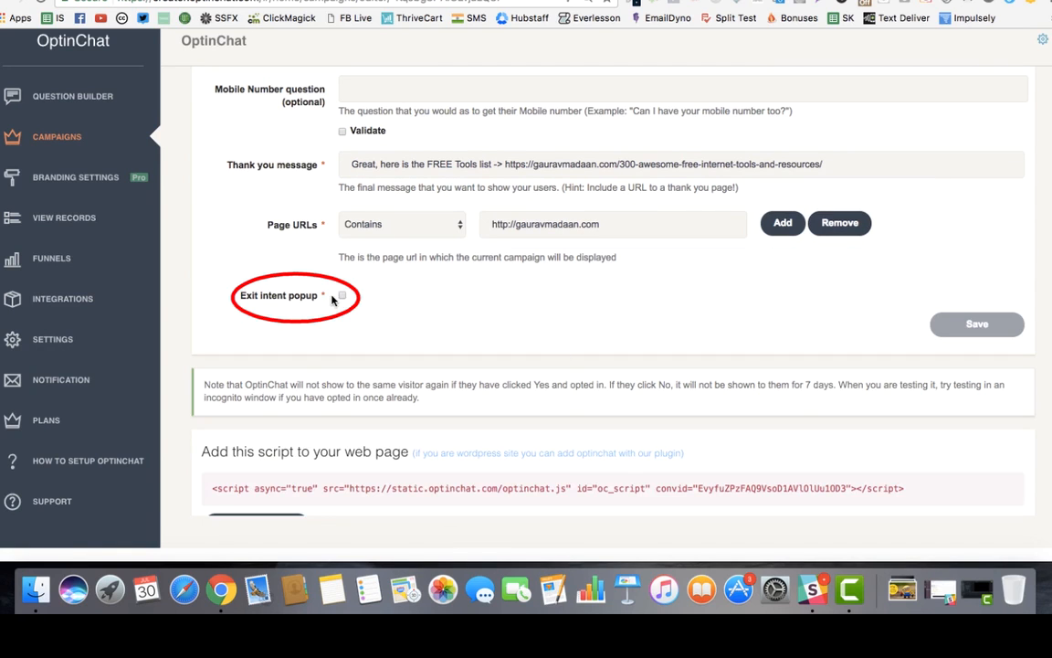
Toggle Exit intent popup on to view its Email Question and Thankyou Message fields, then off.
{"action": "left_click", "coordinate": [342, 297]}
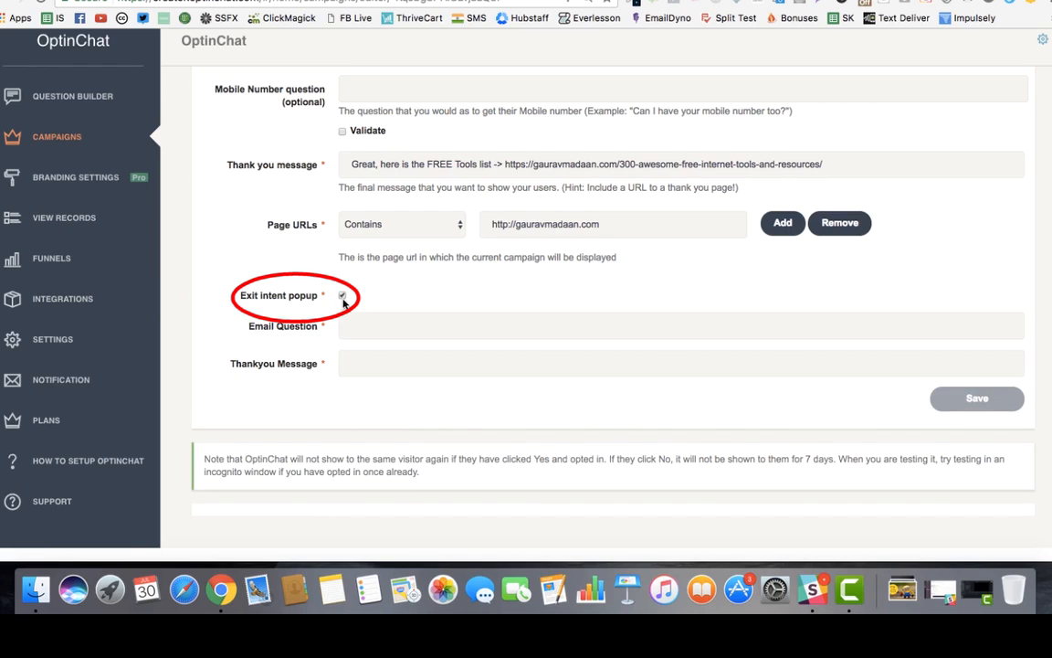
{"action": "left_click", "coordinate": [350, 325]}
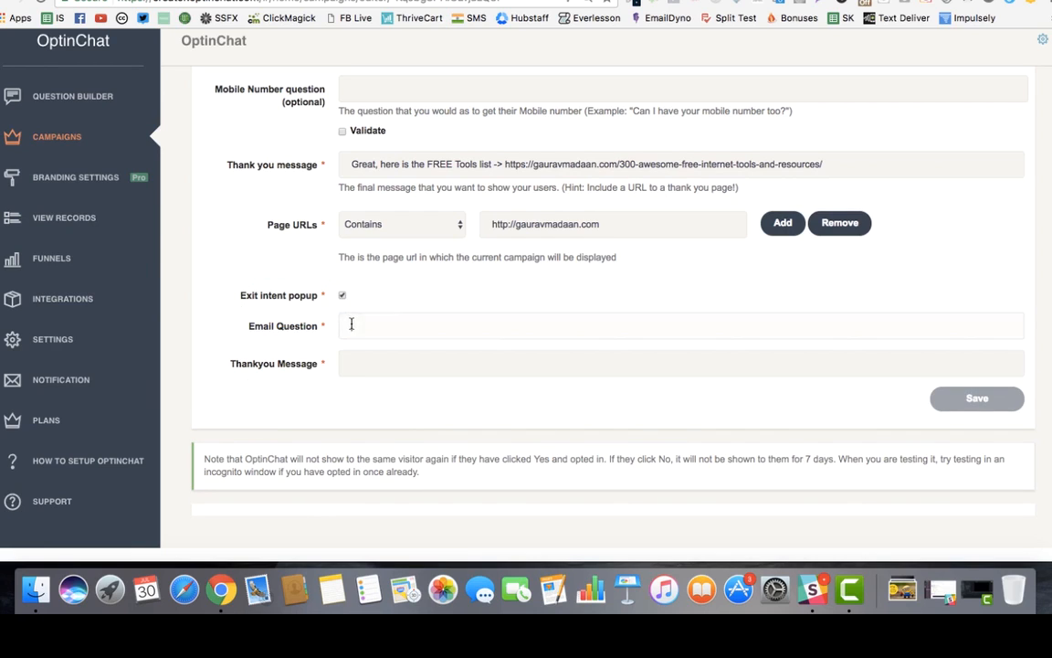
{"action": "key", "text": "Tab"}
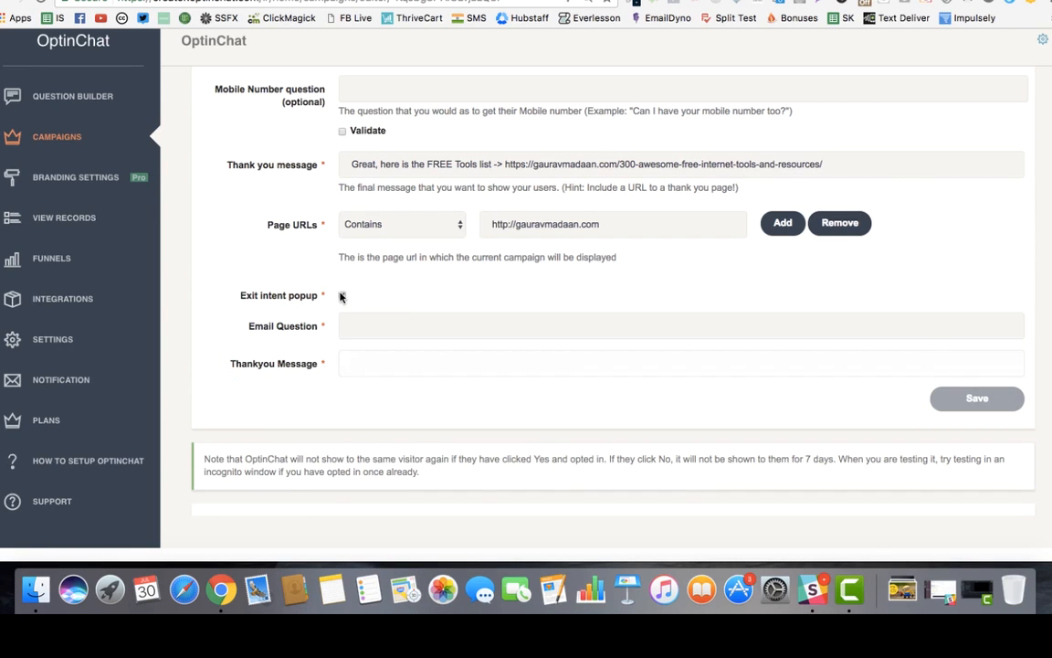
{"action": "left_click", "coordinate": [342, 295]}
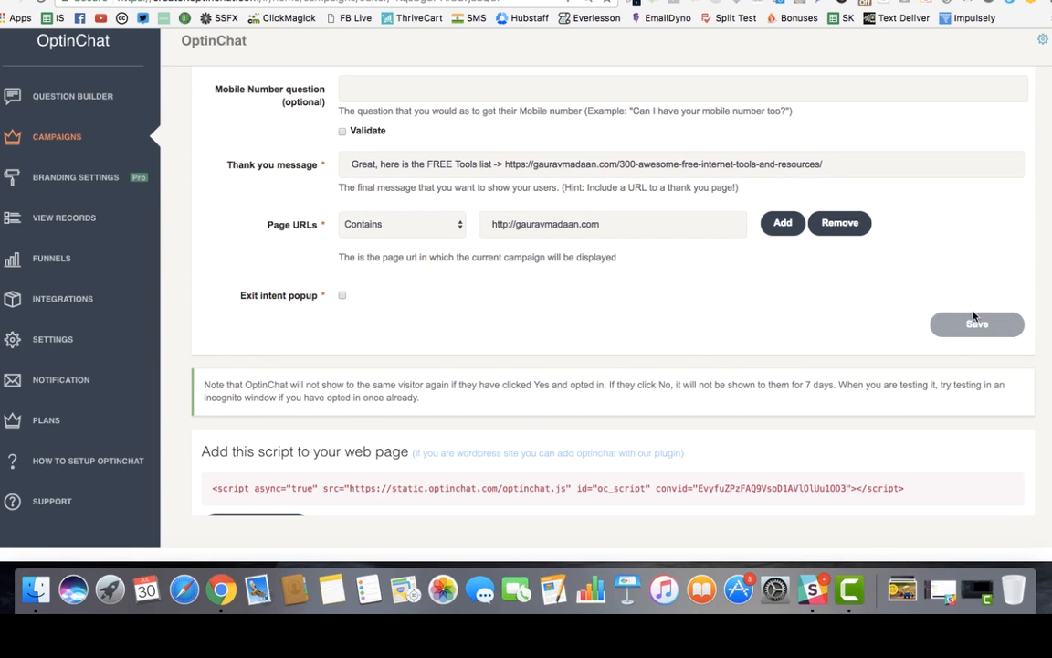
Highlight the complete embed script line under 'Add this script to your web page', then deselect it.
{"action": "scroll", "coordinate": [688, 265], "scroll_direction": "up", "scroll_amount": 3}
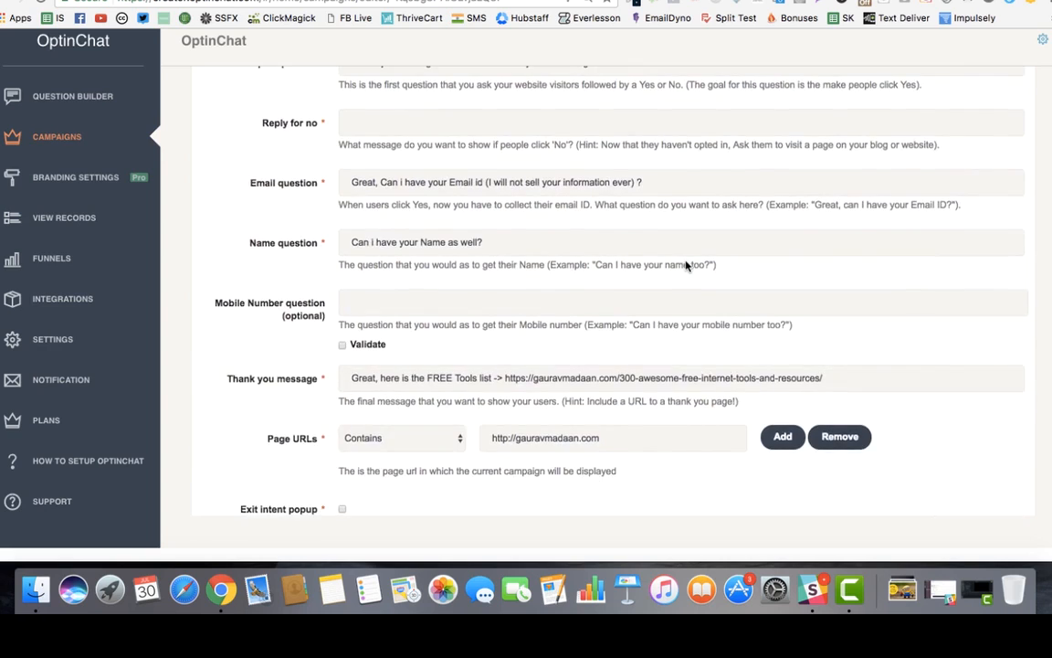
{"action": "scroll", "coordinate": [688, 265], "scroll_direction": "down", "scroll_amount": 4}
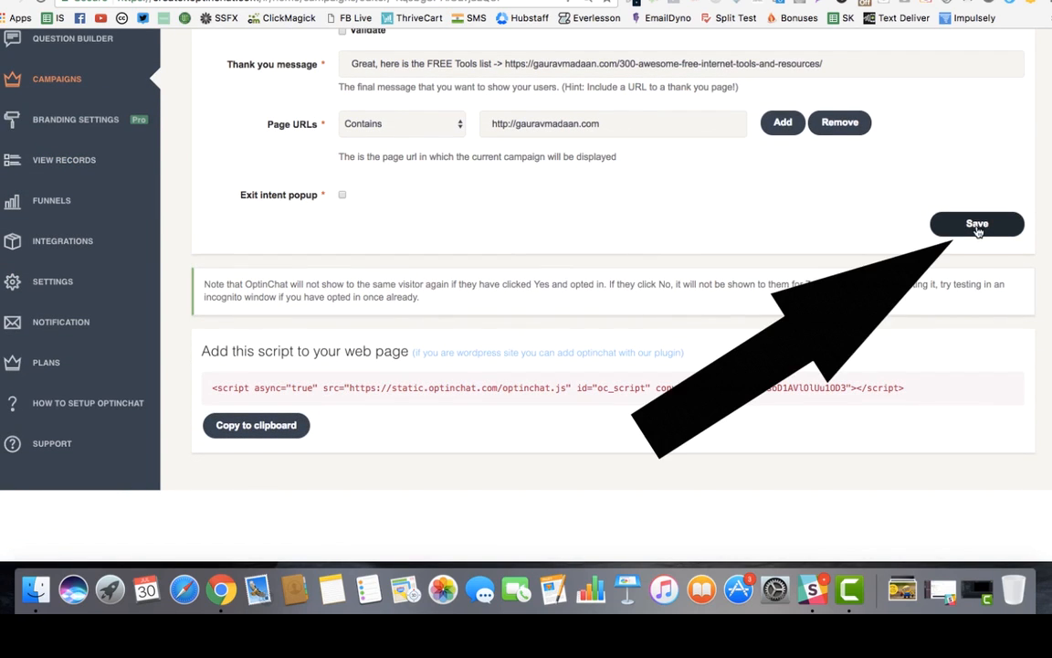
{"action": "left_click_drag", "start_coordinate": [211, 388], "coordinate": [742, 428]}
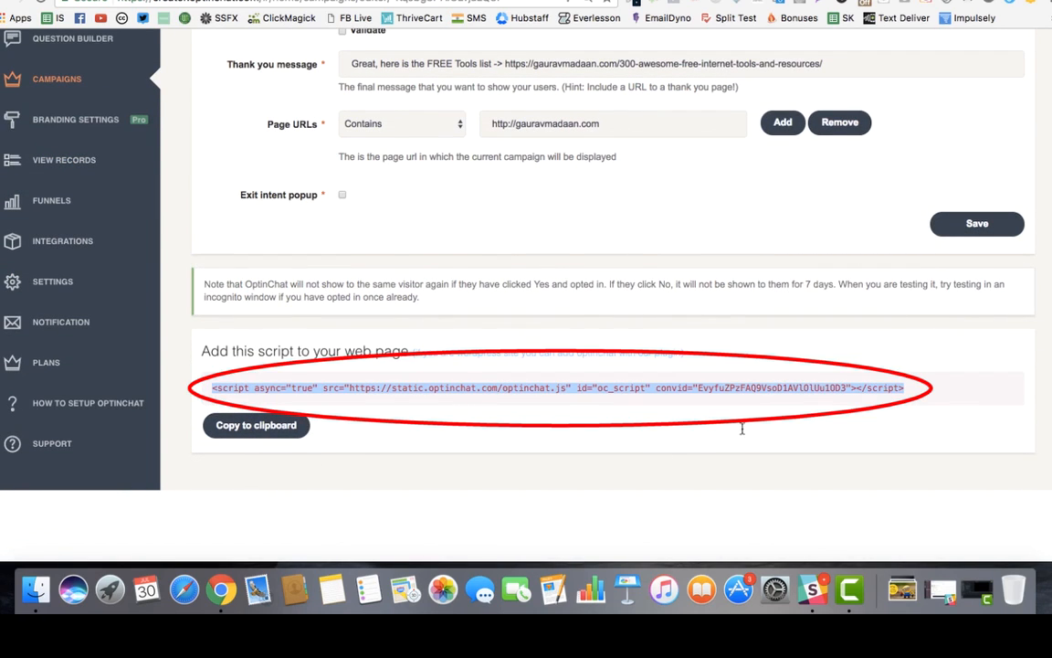
{"action": "left_click", "coordinate": [845, 389]}
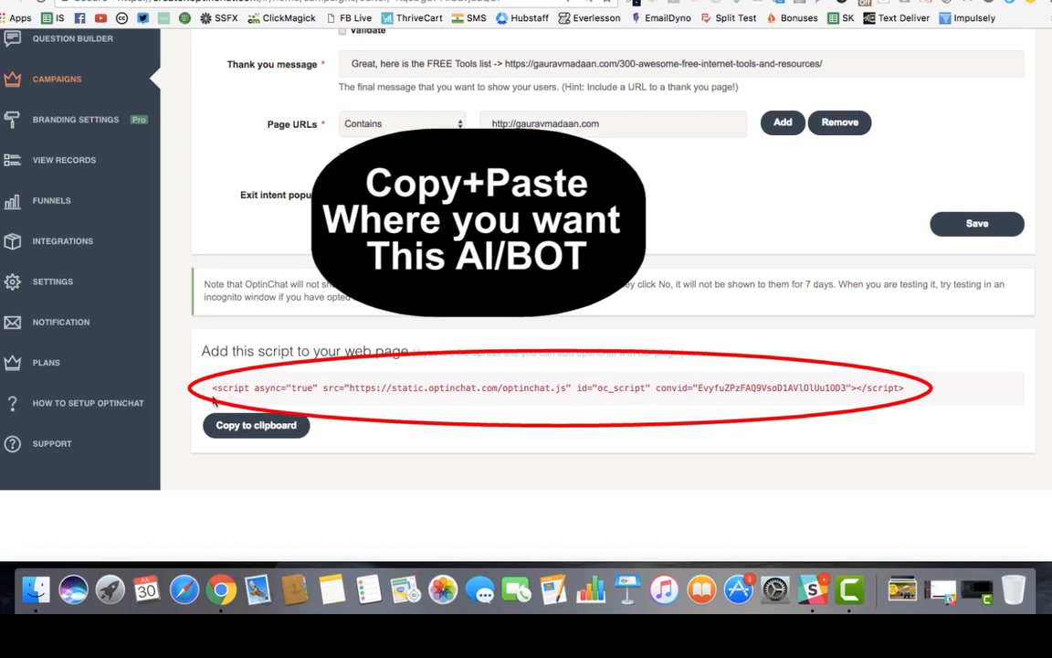
{"action": "left_click_drag", "start_coordinate": [213, 387], "coordinate": [820, 390]}
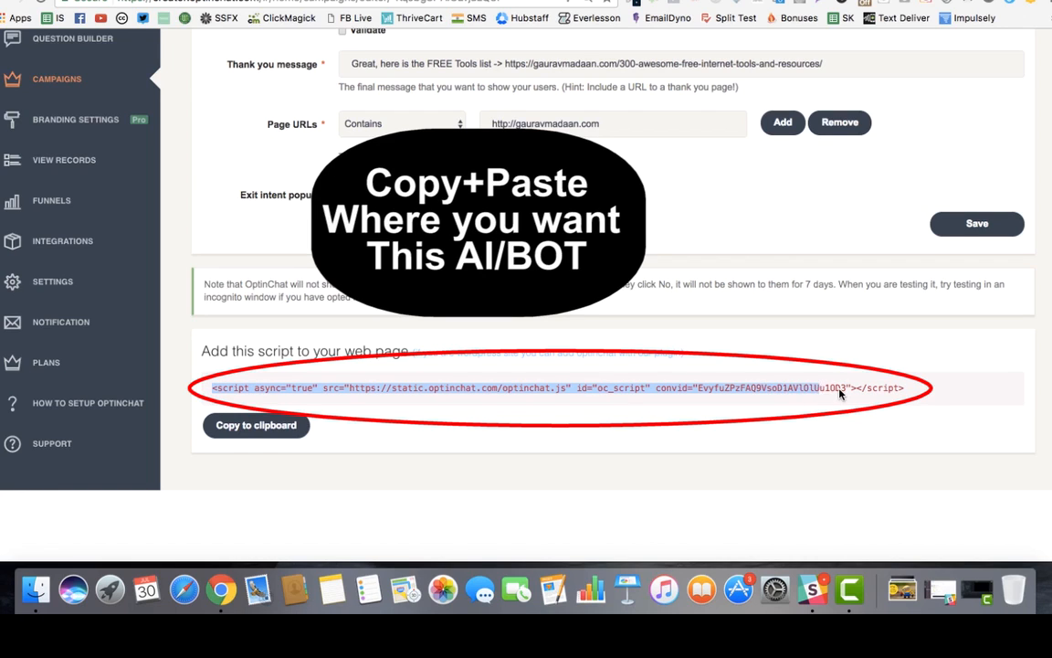
{"action": "triple_click", "coordinate": [839, 391]}
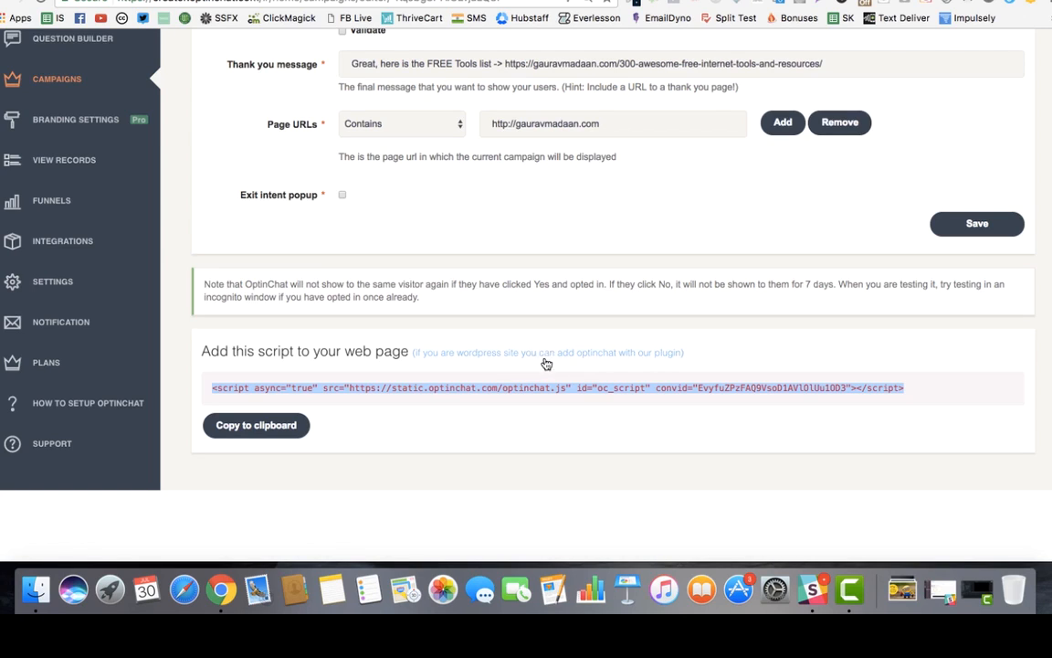
{"action": "left_click", "coordinate": [539, 397]}
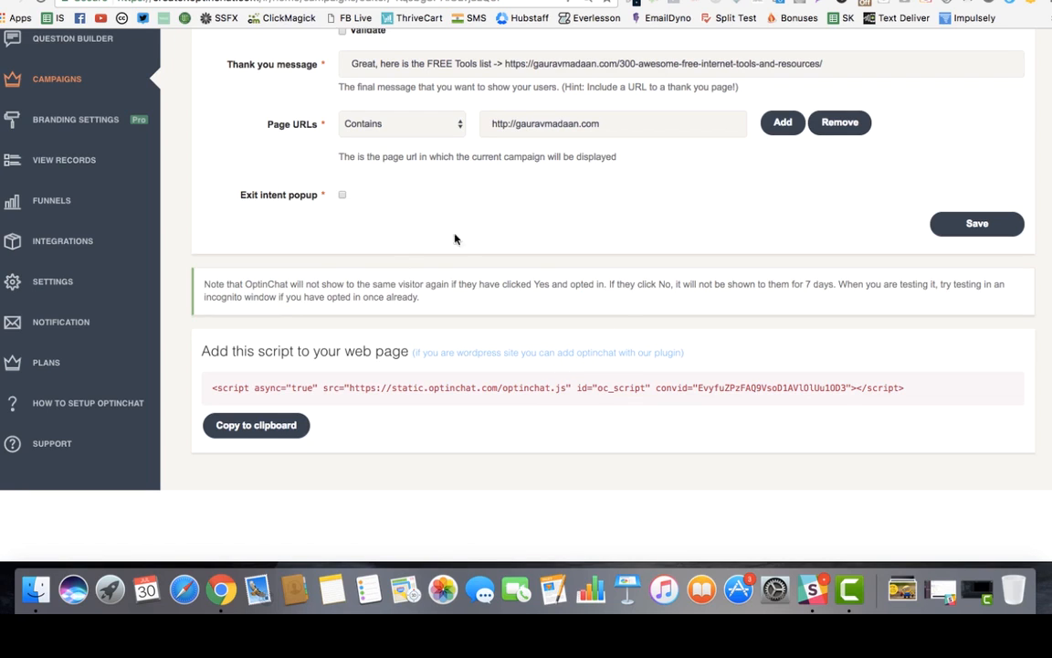
Go to Integrations and highlight the Zapier webhook URL.
{"action": "left_click", "coordinate": [68, 240]}
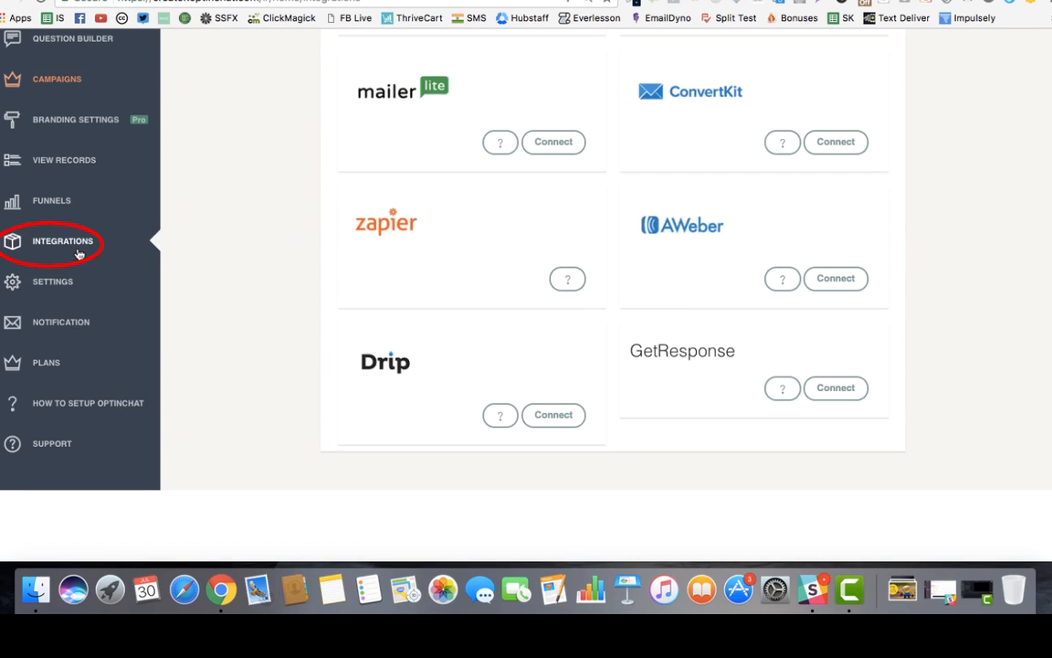
{"action": "scroll", "coordinate": [519, 284], "scroll_direction": "up", "scroll_amount": 3}
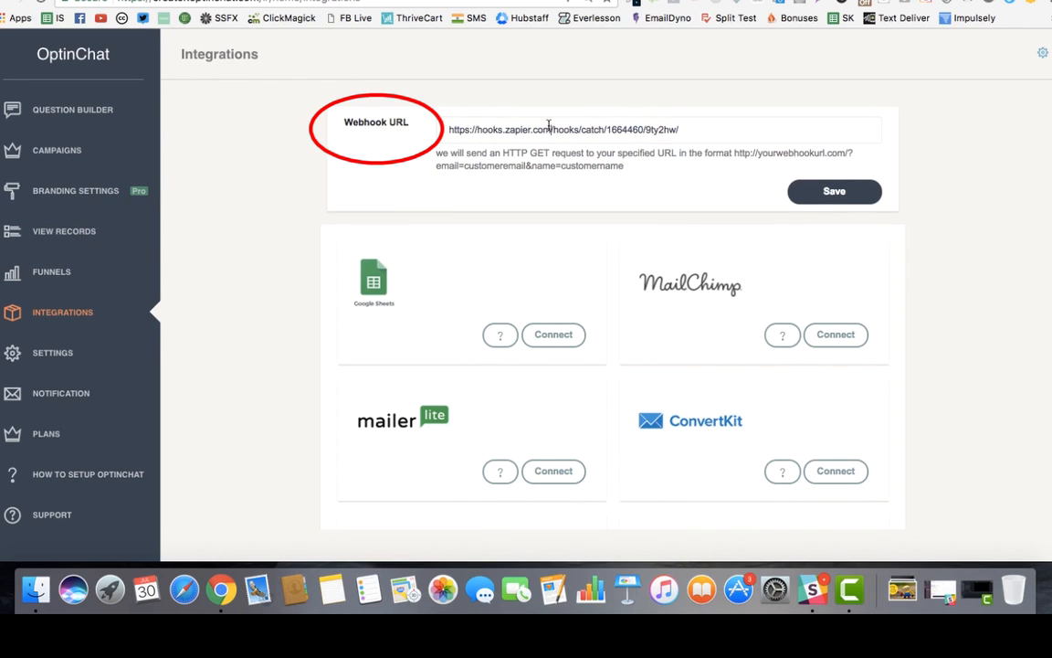
{"action": "triple_click", "coordinate": [665, 130]}
{"action": "left_click", "coordinate": [960, 181]}
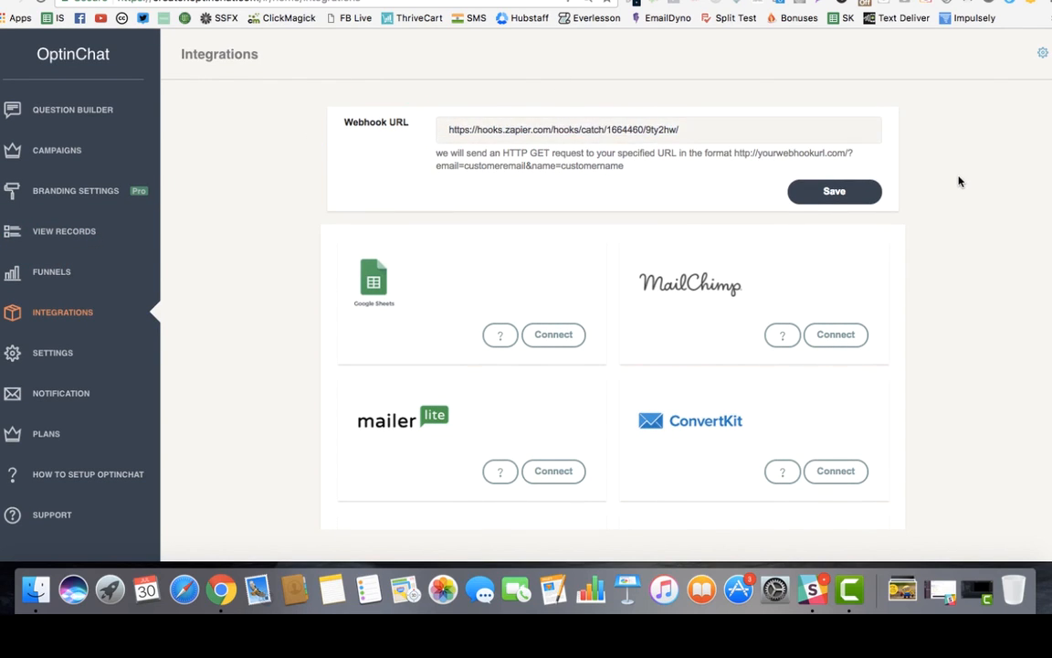
Browse the MailerLite, ConvertKit, AWeber, Drip and GetResponse integration cards.
{"action": "scroll", "coordinate": [960, 181], "scroll_direction": "down", "scroll_amount": 3}
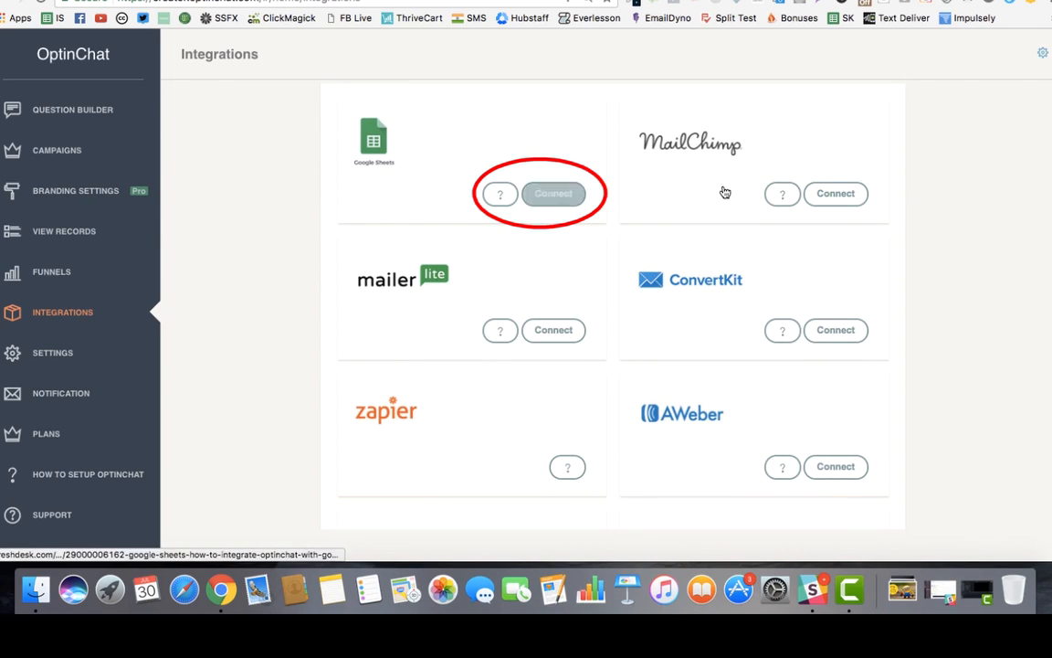
{"action": "scroll", "coordinate": [801, 180], "scroll_direction": "down", "scroll_amount": 3}
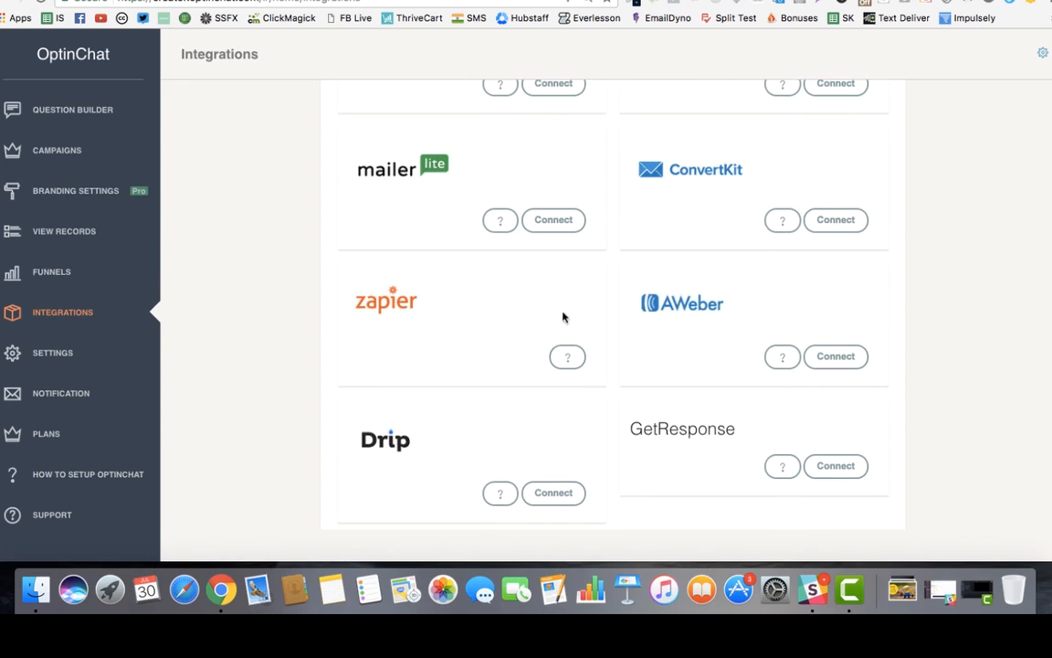
{"action": "scroll", "coordinate": [534, 341], "scroll_direction": "down", "scroll_amount": 2}
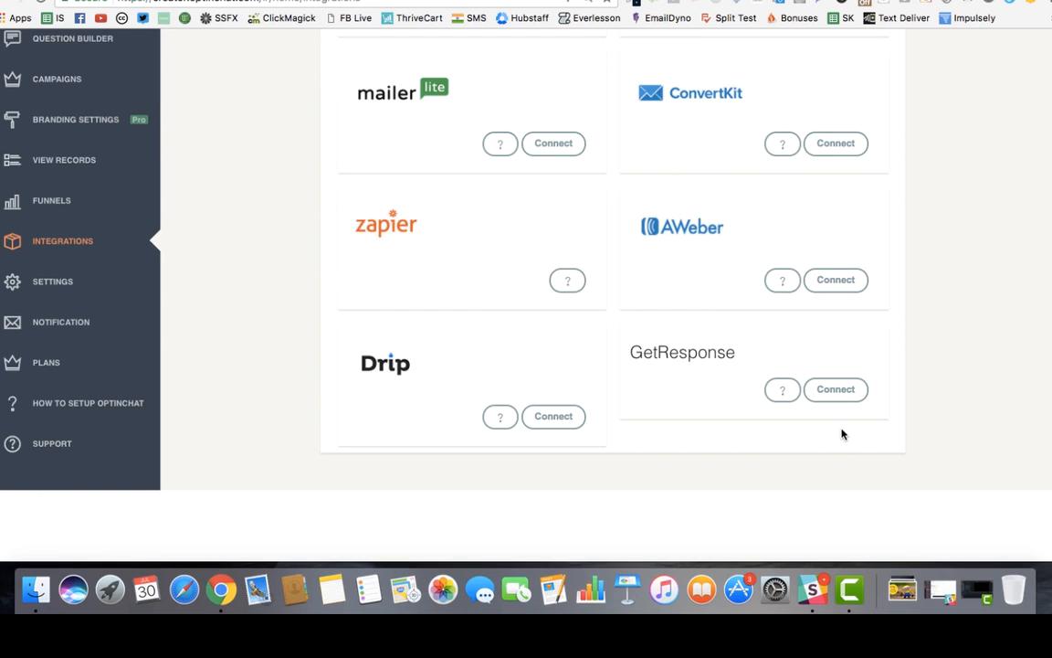
{"action": "scroll", "coordinate": [305, 322], "scroll_direction": "up", "scroll_amount": 5}
On the Settings page, cancel the prompt to disable Show OptinChat, keeping all options on with Kolkata time zone.
{"action": "left_click", "coordinate": [81, 353]}
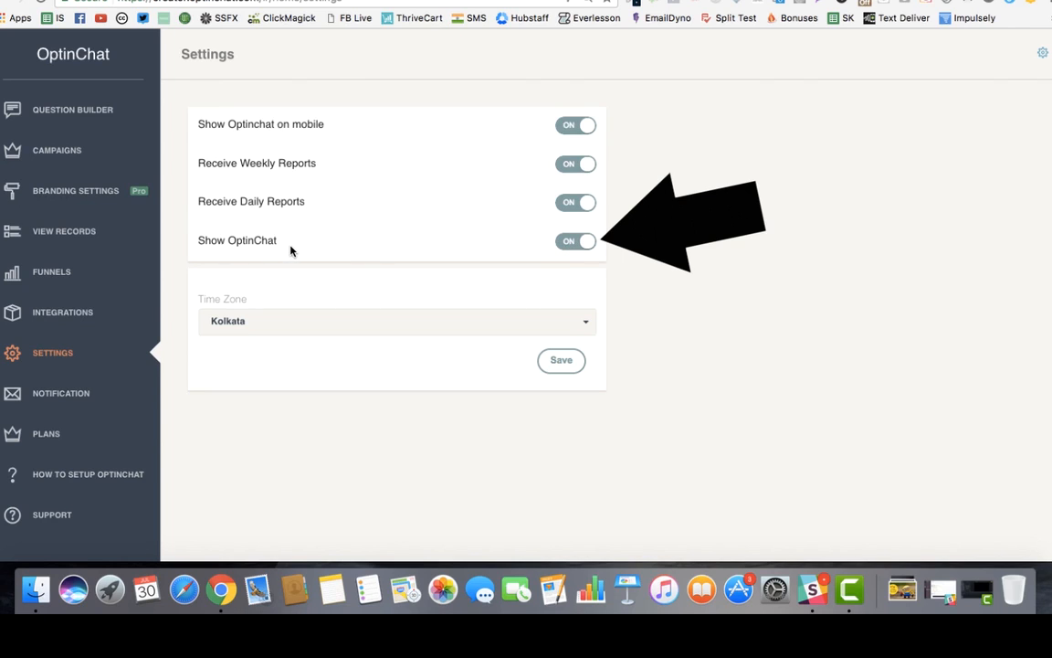
{"action": "left_click", "coordinate": [574, 243]}
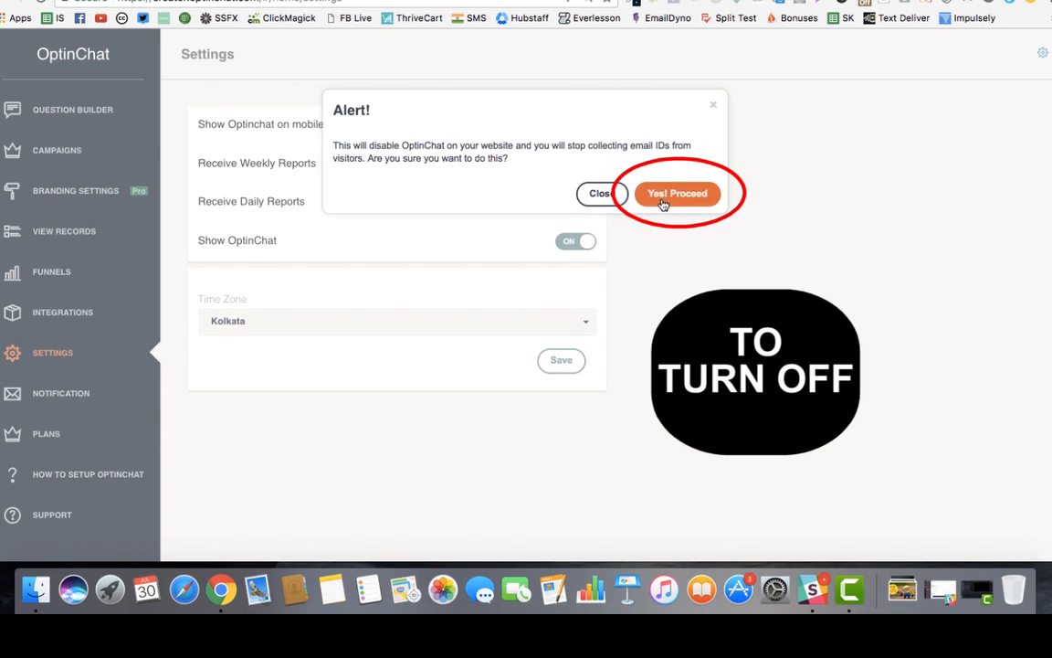
{"action": "left_click", "coordinate": [598, 196]}
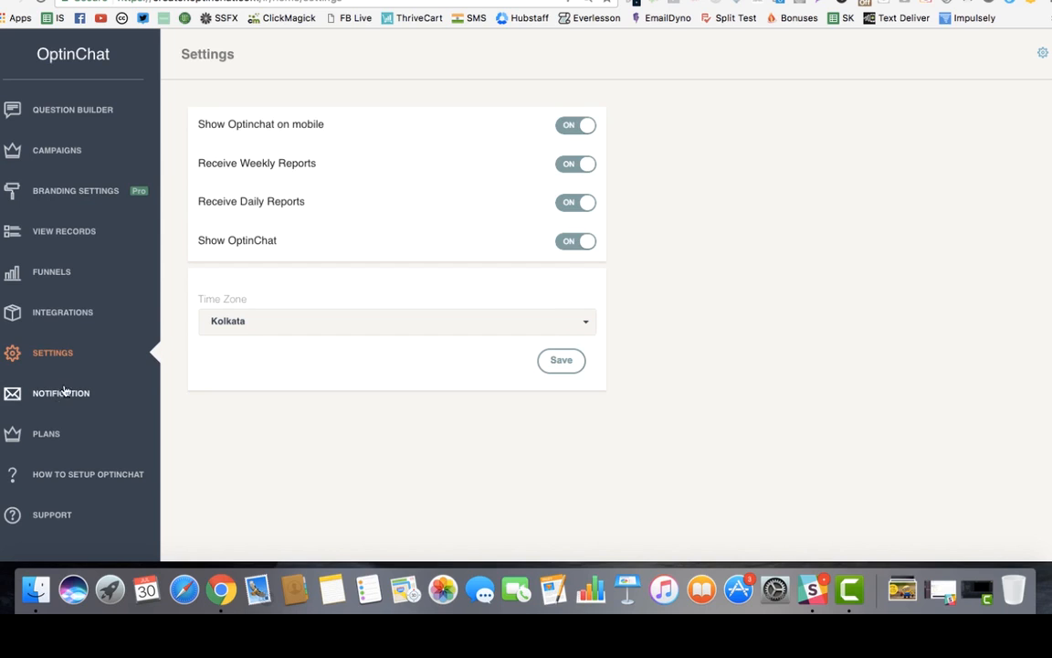
View the Funnels chart, then return to the Campaigns list with Optin Chat JV, Demo Campaign and Default.
{"action": "left_click", "coordinate": [63, 272]}
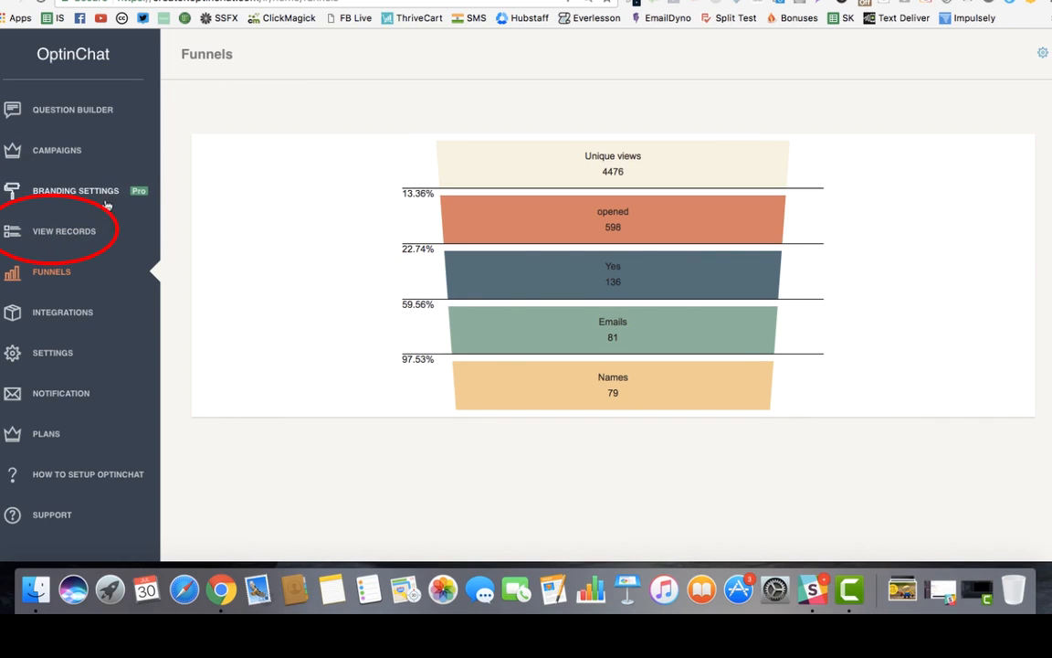
{"action": "left_click", "coordinate": [84, 154]}
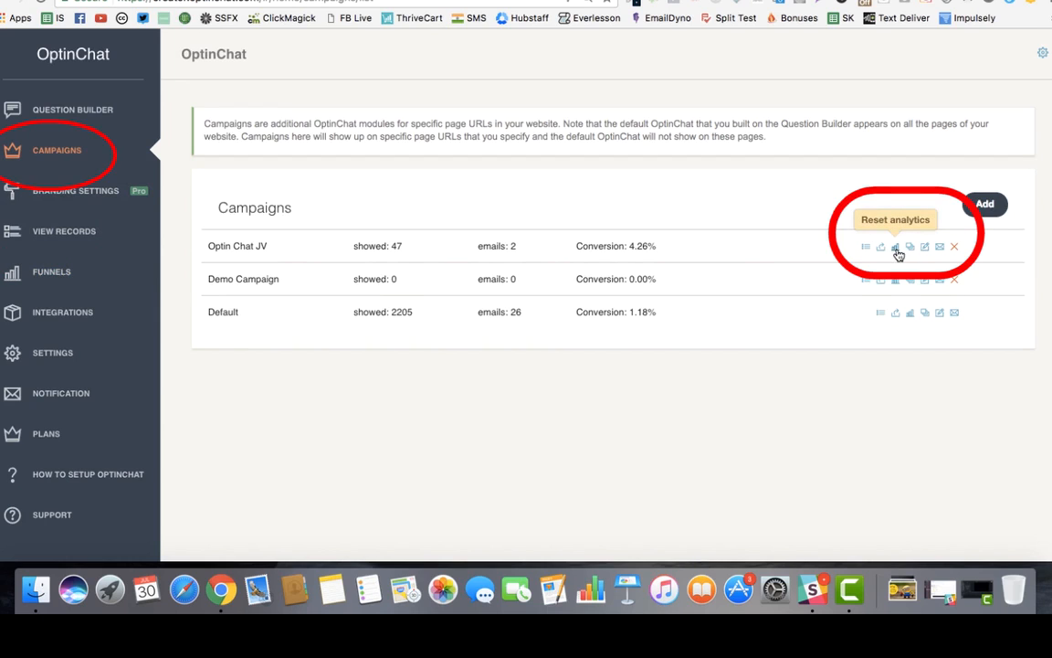